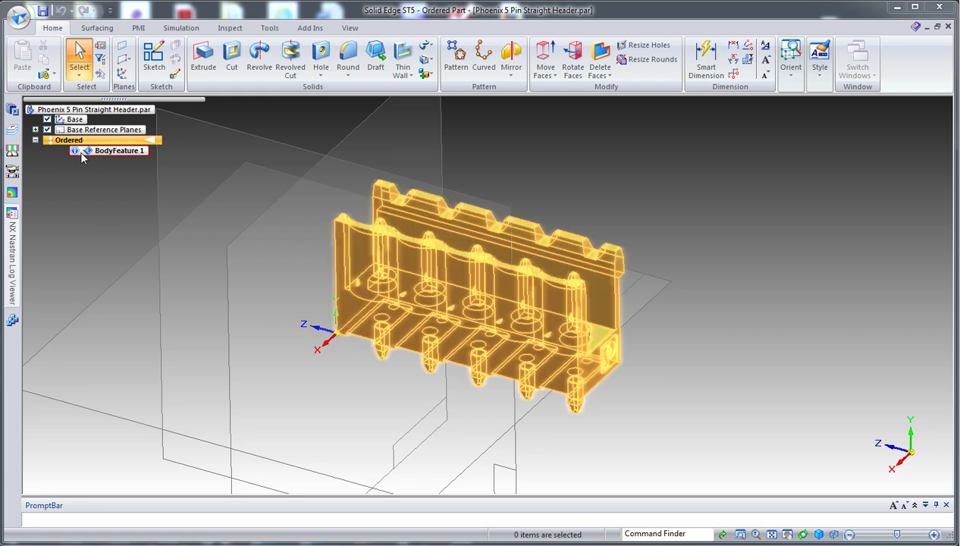
- Move BodyFeature 1 from Ordered to Synchronous through its PathFinder menu
mouse_move(80, 150)
right_click(114, 154)
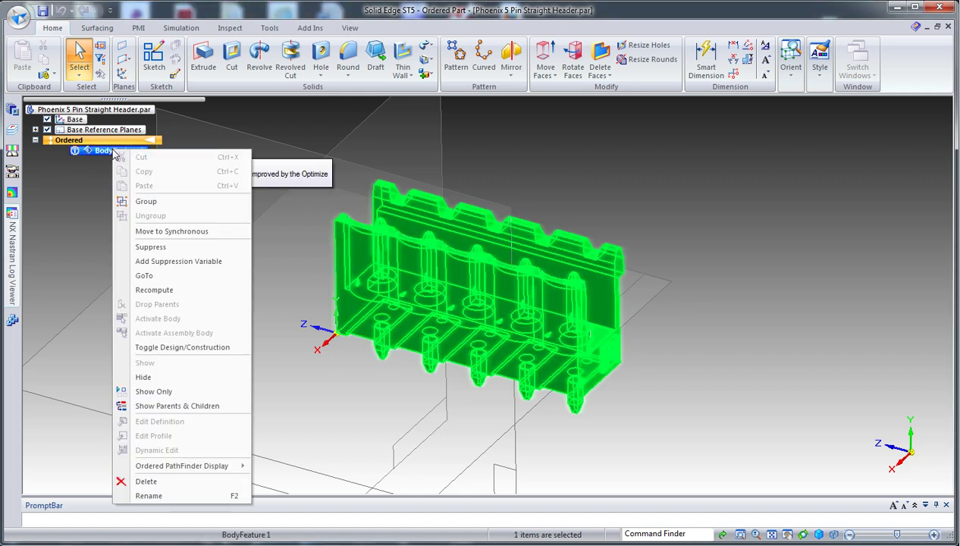
click(171, 231)
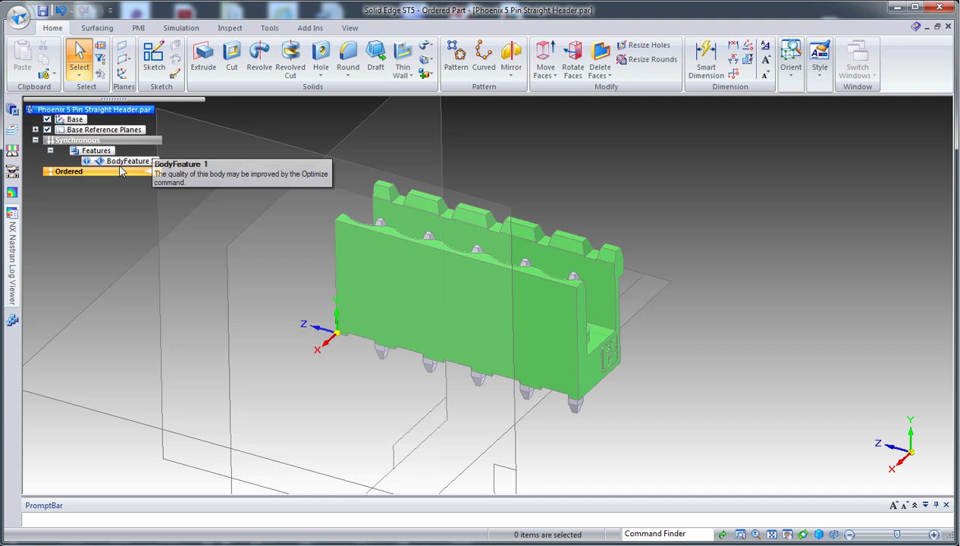
click(132, 142)
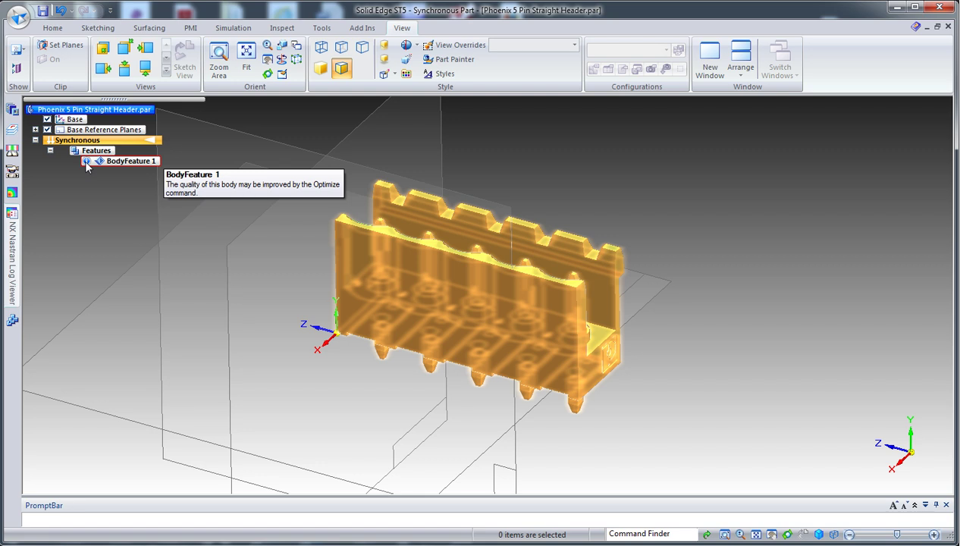
- Optimize BodyFeature 1 with Clean body, Full body optimization and Report enabled, then close the report
click(284, 29)
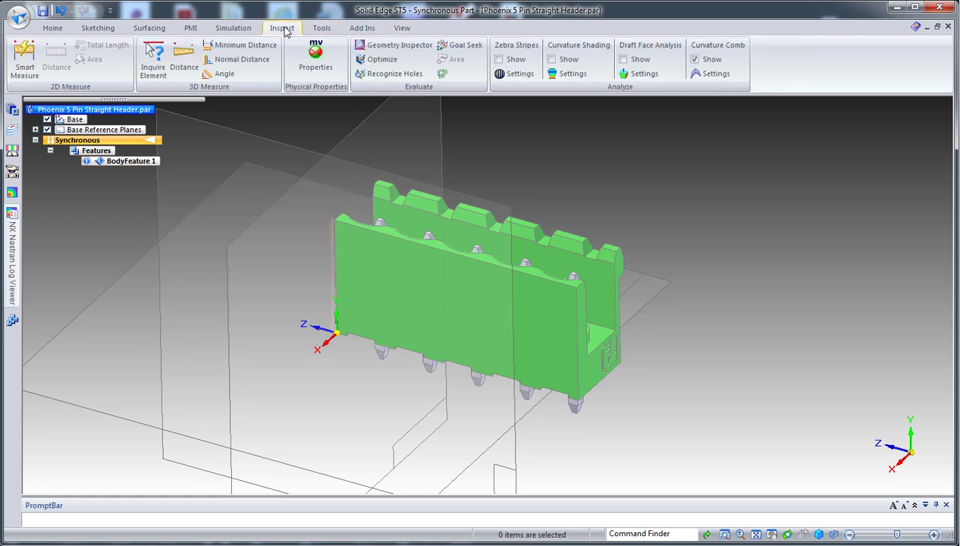
click(383, 61)
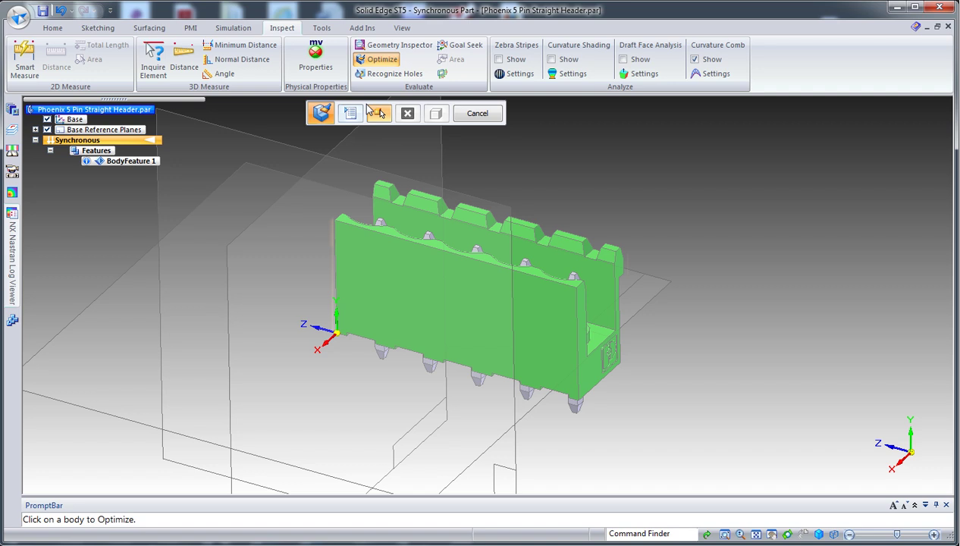
click(468, 294)
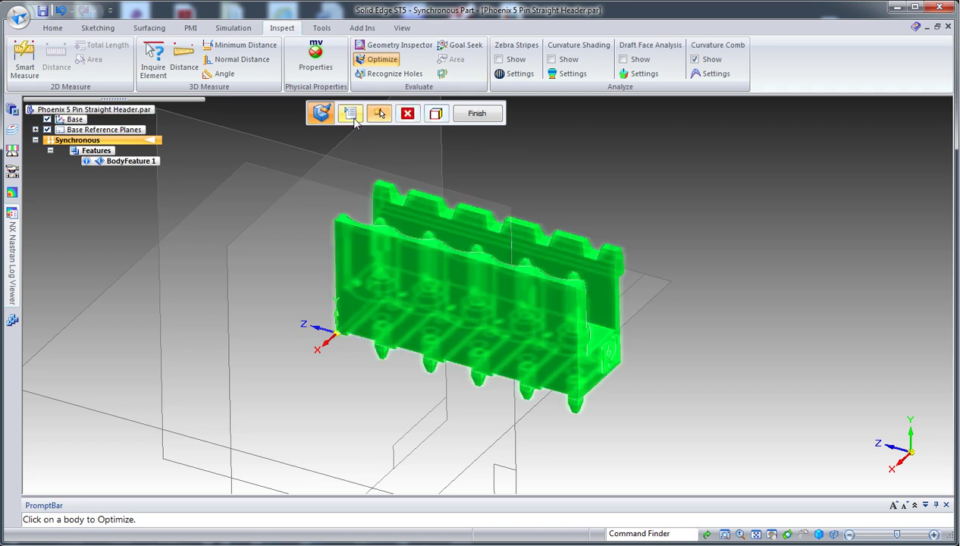
click(353, 118)
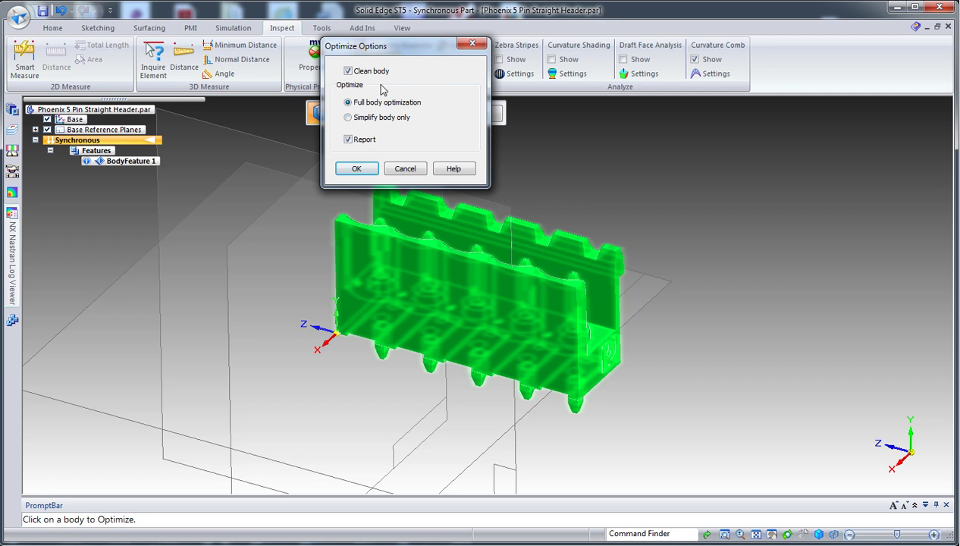
click(356, 170)
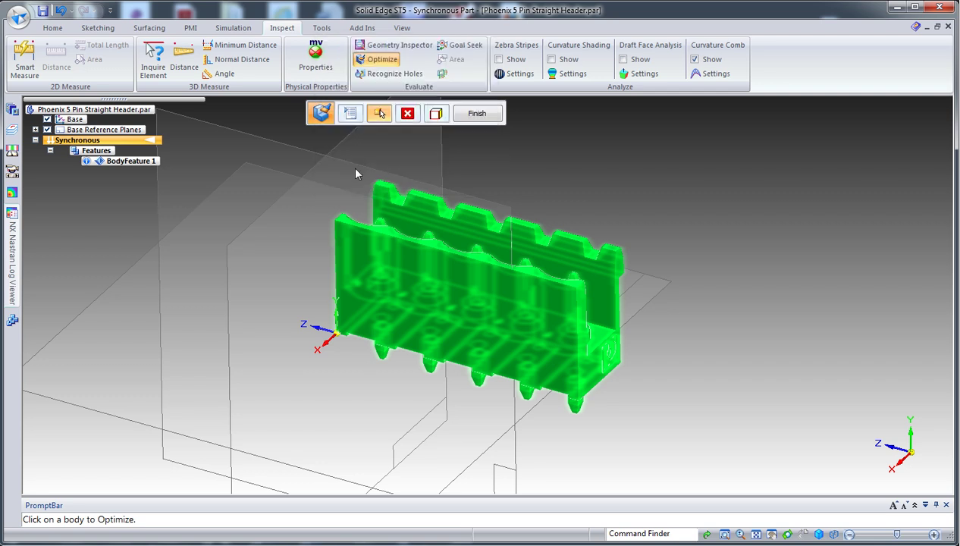
click(478, 116)
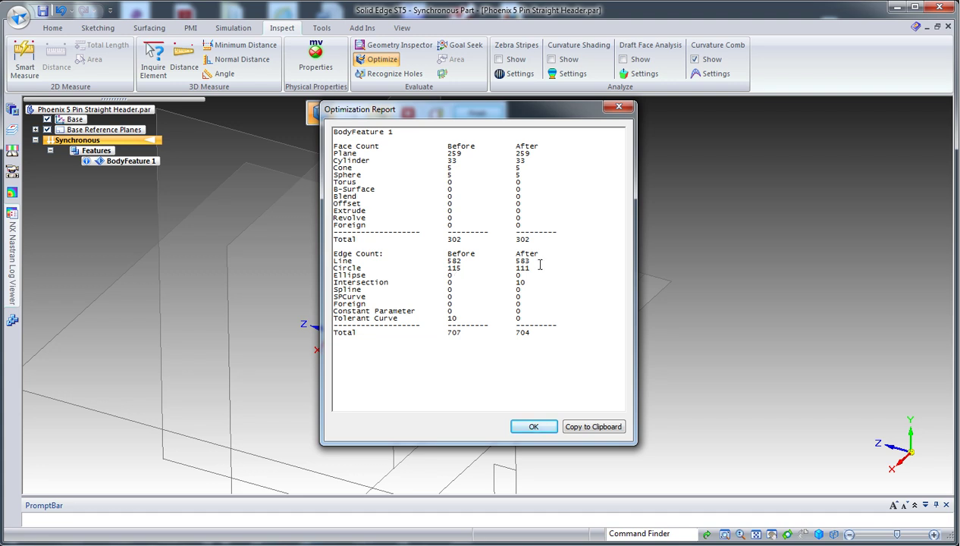
click(534, 427)
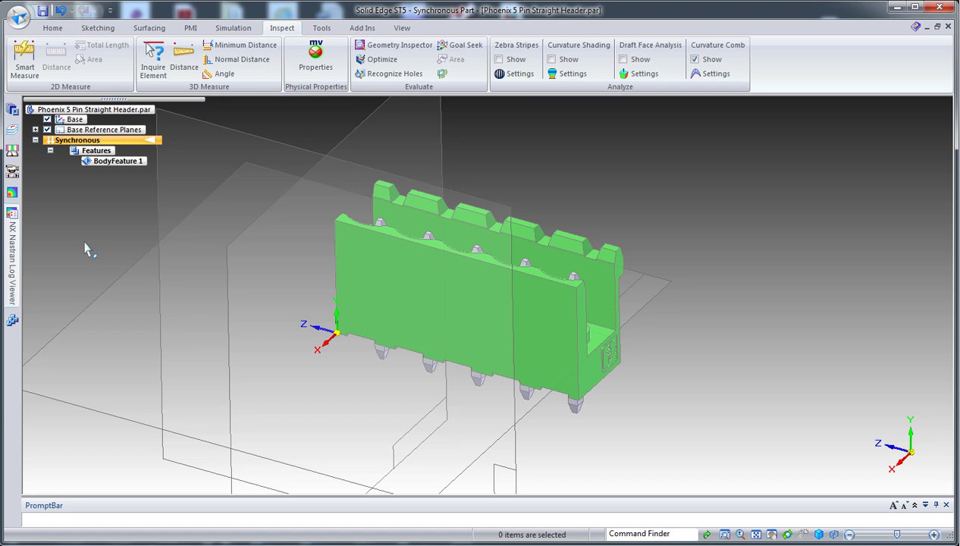
- Return to the isometric view and uncheck Base Reference Planes, keeping the base coordinate system visible
key(ctrl+i)
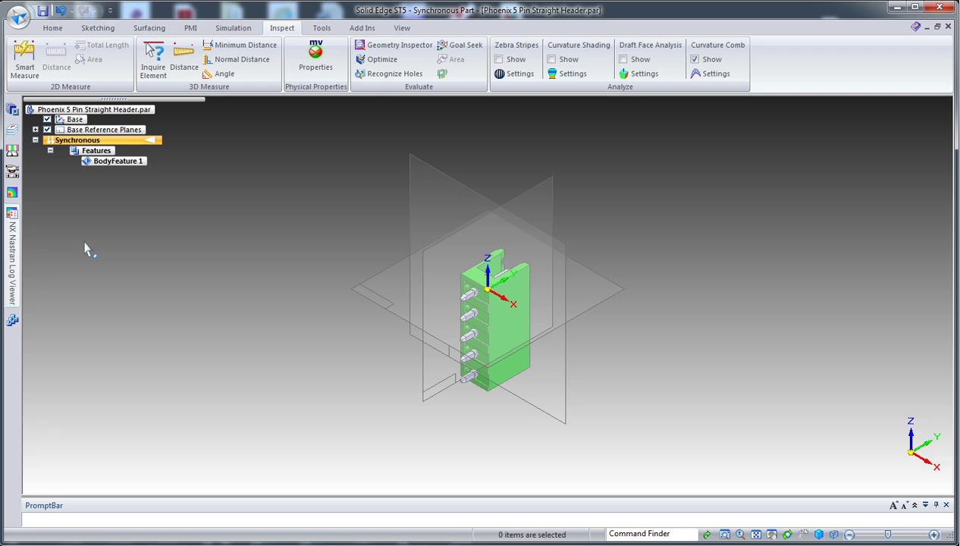
key(ctrl+m)
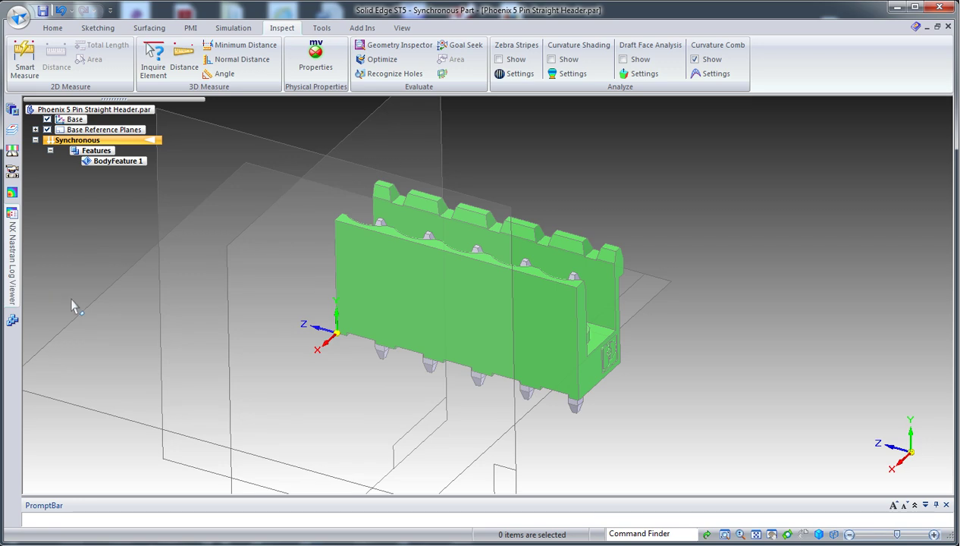
key(ctrl+i)
scroll(565, 326, up, 4)
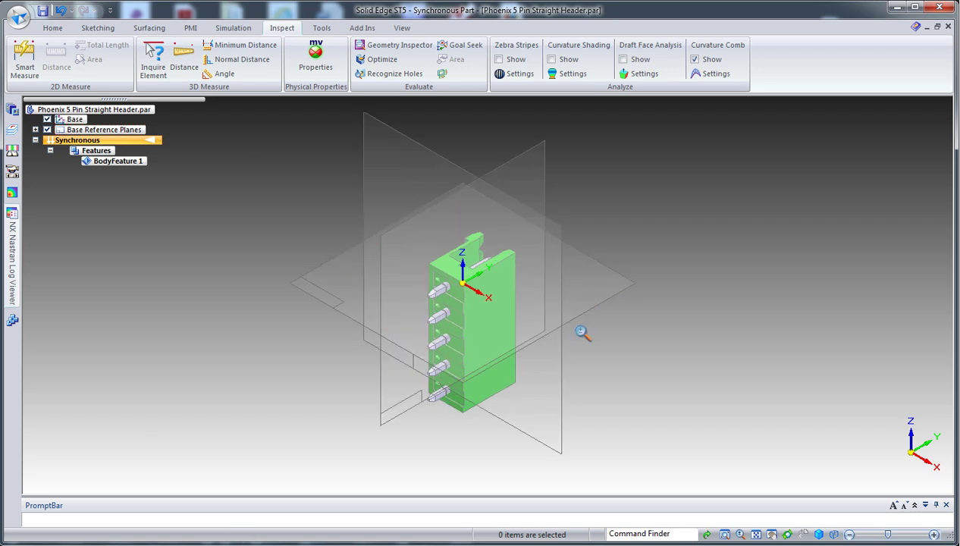
click(47, 119)
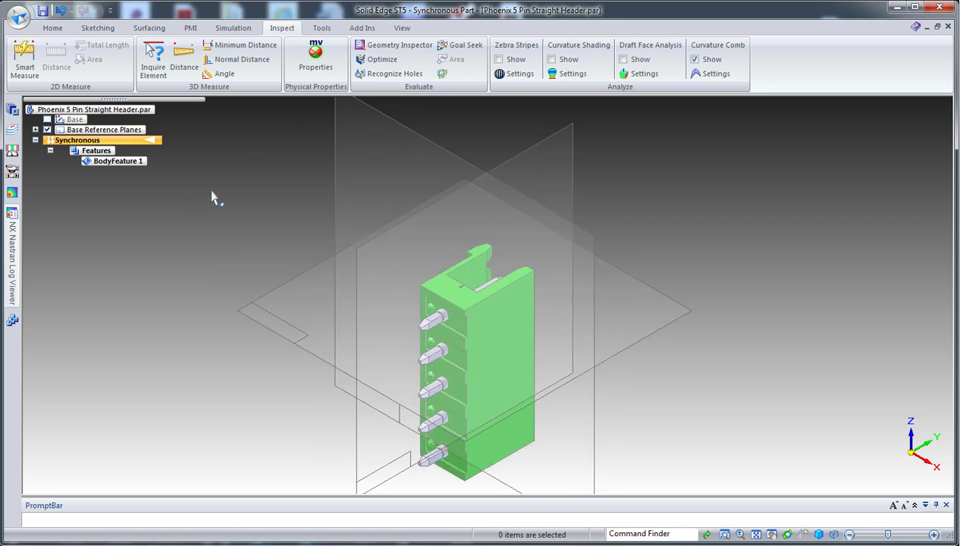
click(47, 119)
click(47, 129)
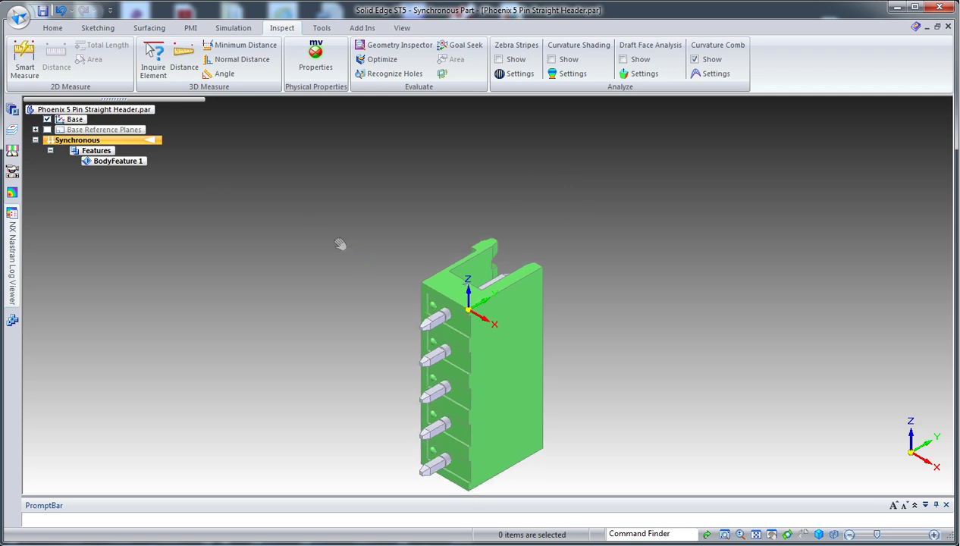
shift+middle_drag(338, 242, 332, 205)
- Rotate BodyFeature 1 by 90° with the steering wheel, locked to the base reference
click(136, 166)
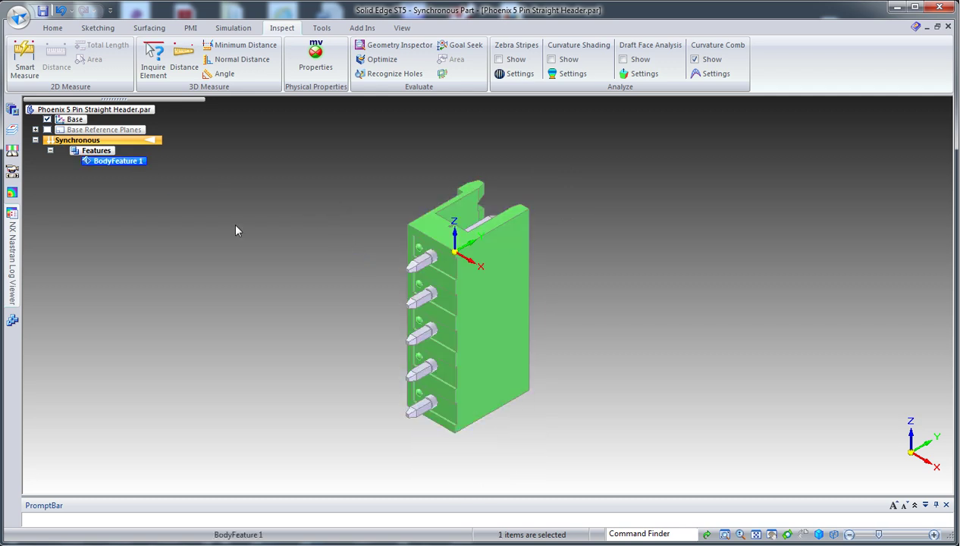
scroll(336, 247, up, 2)
scroll(337, 247, down, 1)
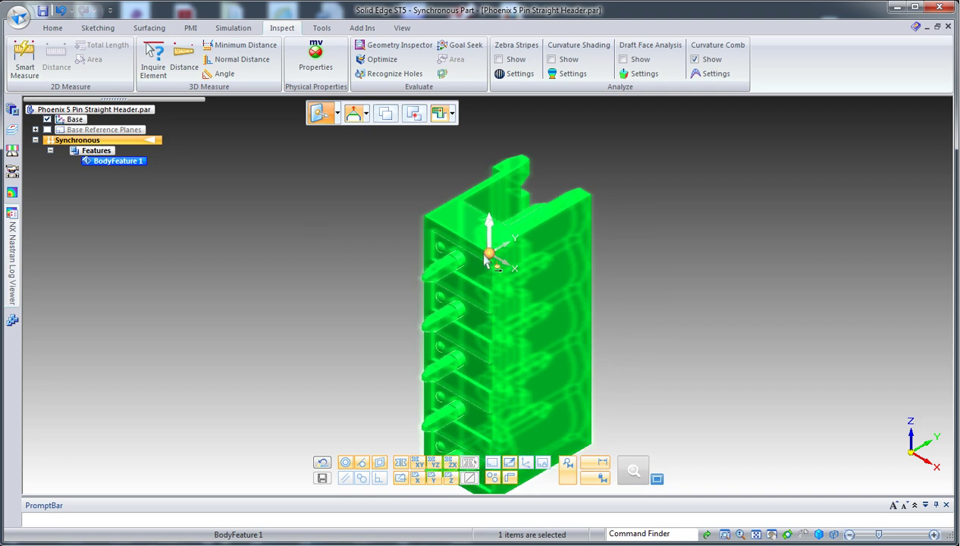
drag(489, 253, 533, 227)
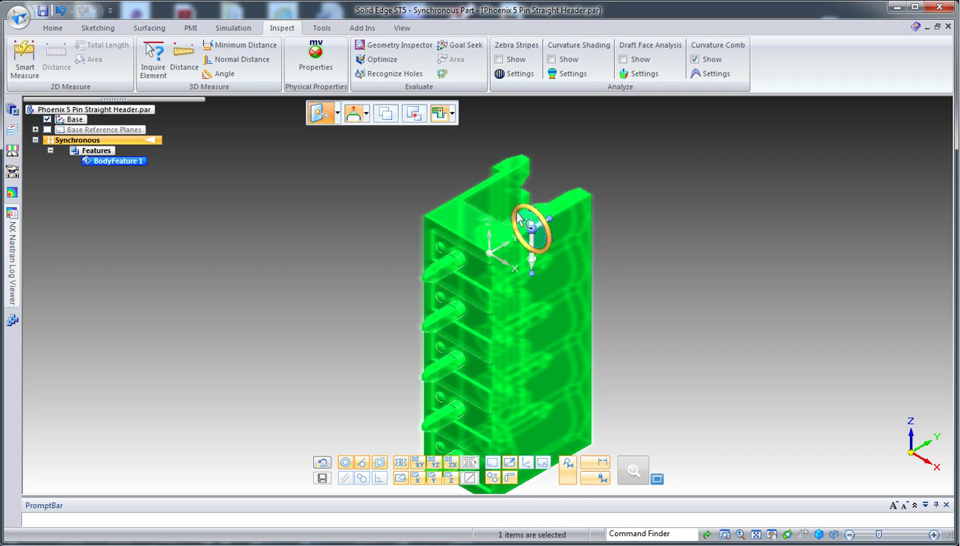
click(523, 220)
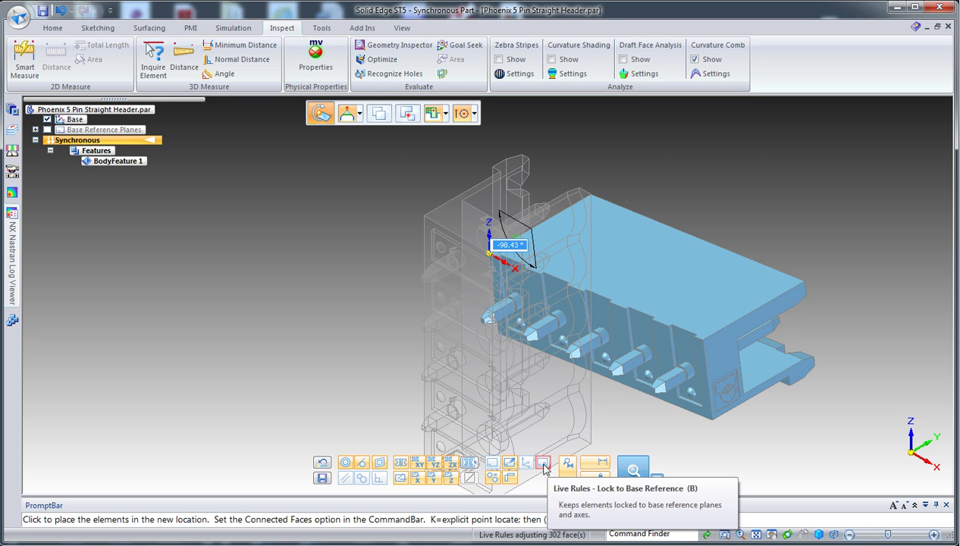
key(b)
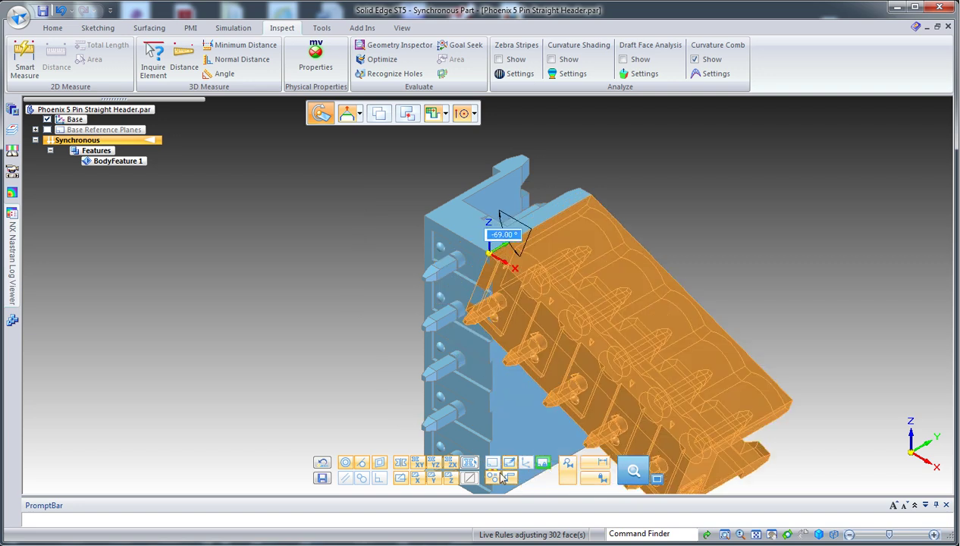
click(544, 468)
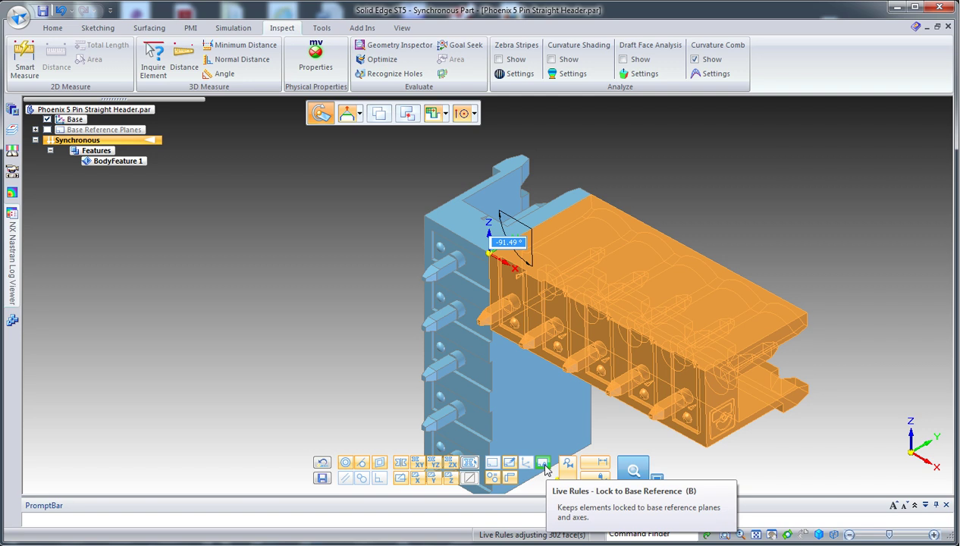
click(408, 347)
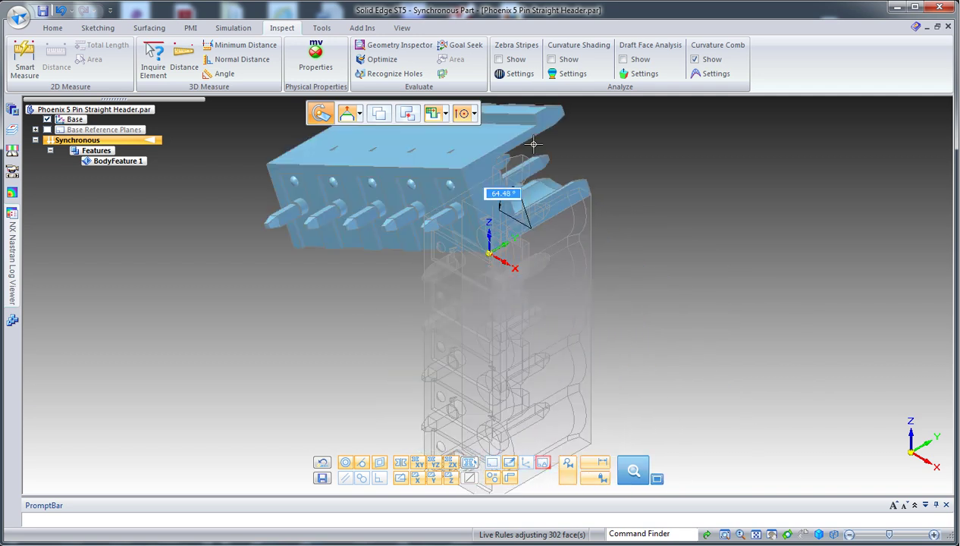
text(90)
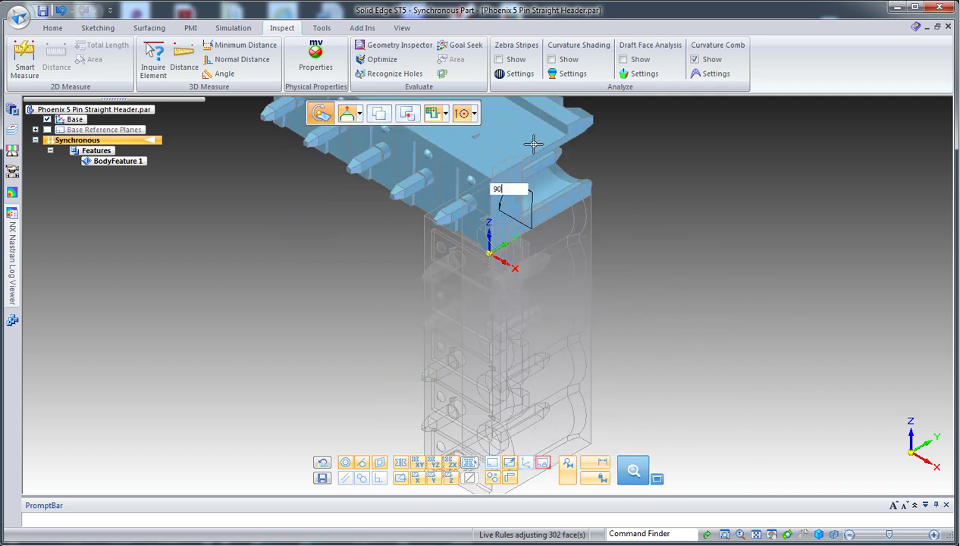
key(Return)
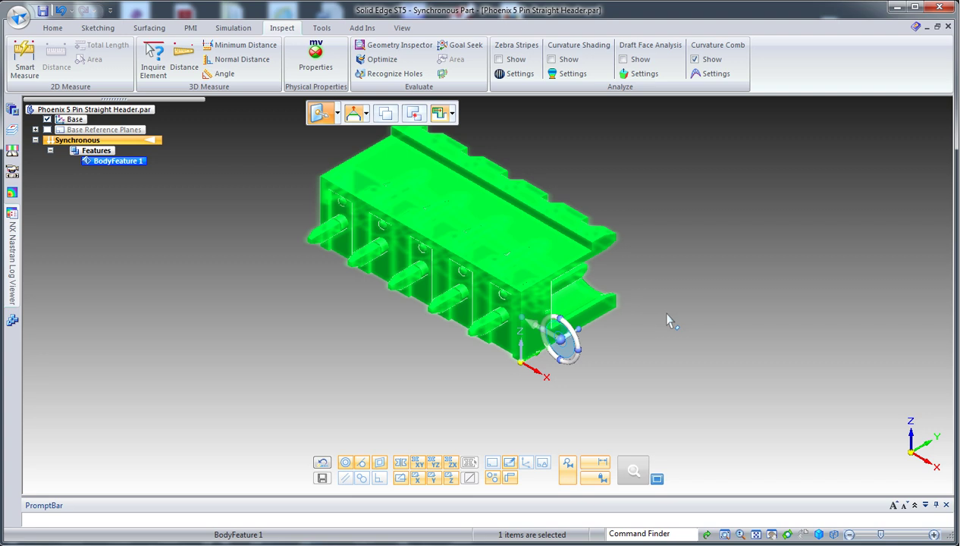
- Rotate the header body -90° about the corner-vertex axis, then orbit to the bottom pin
click(619, 352)
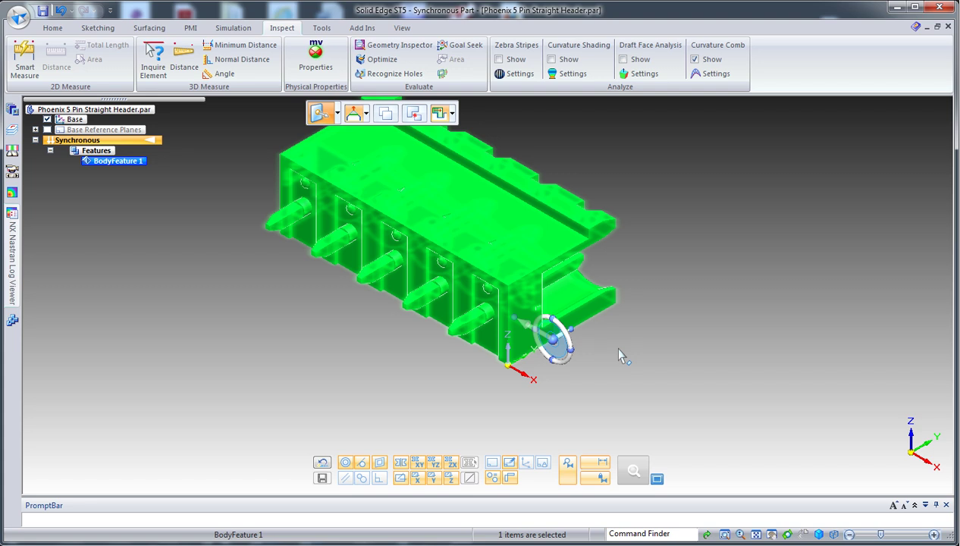
scroll(579, 377, up, 5)
scroll(523, 402, up, 2)
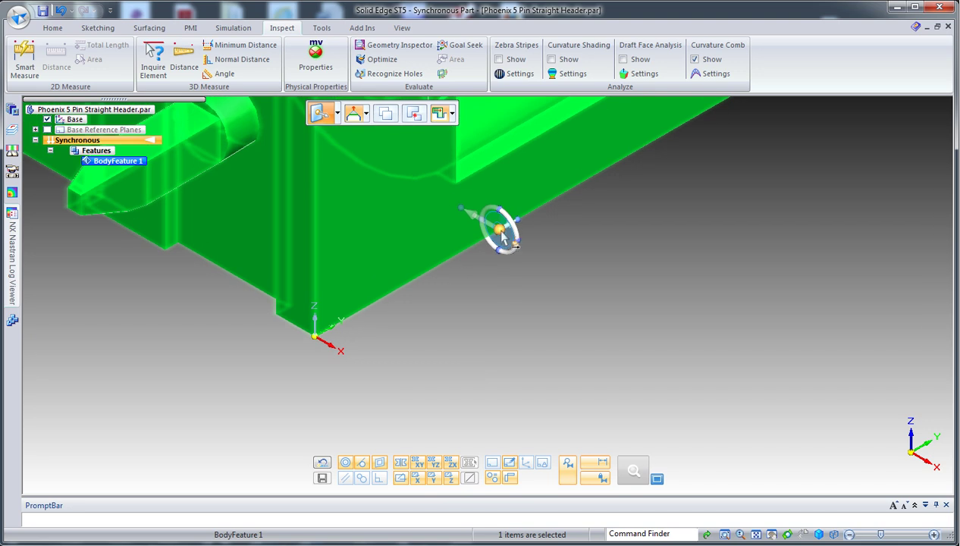
drag(501, 233, 290, 322)
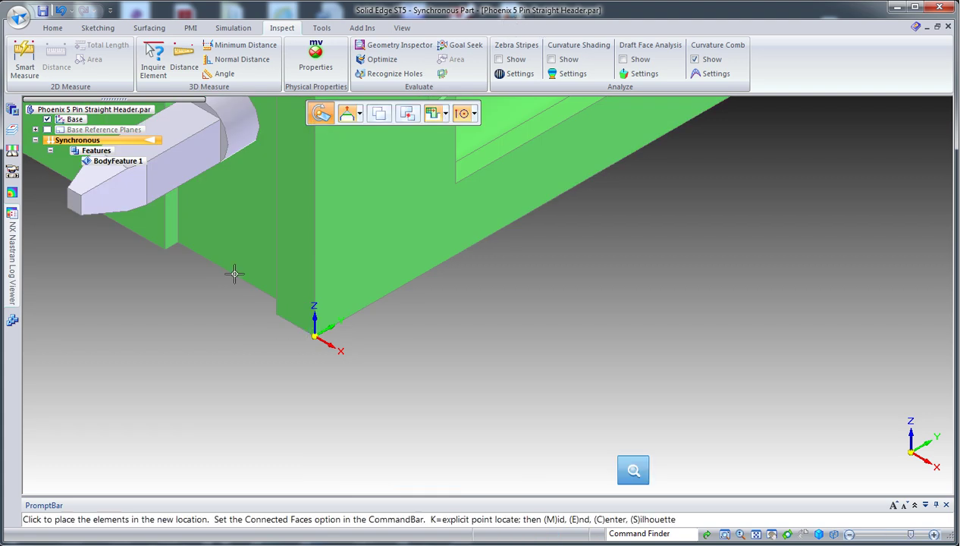
click(242, 301)
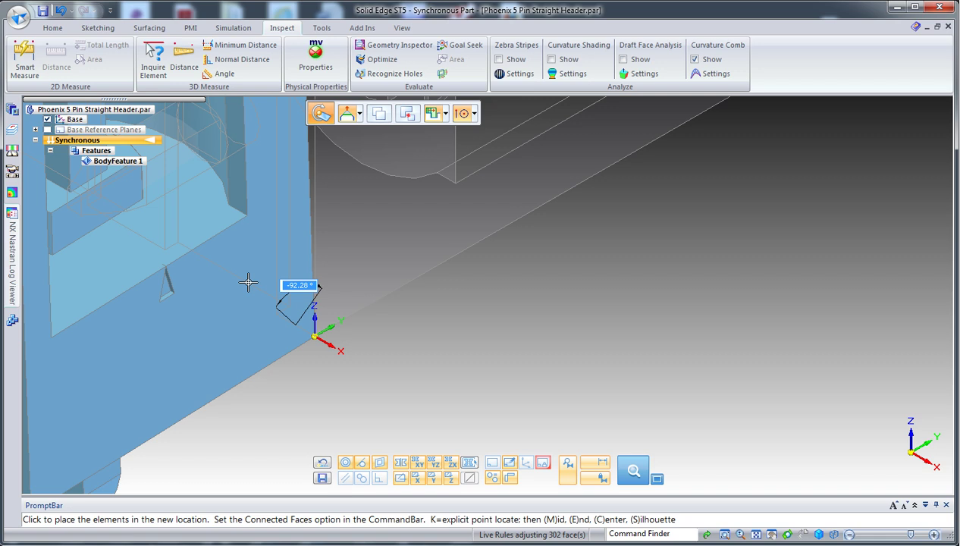
text(-90)
key(Return)
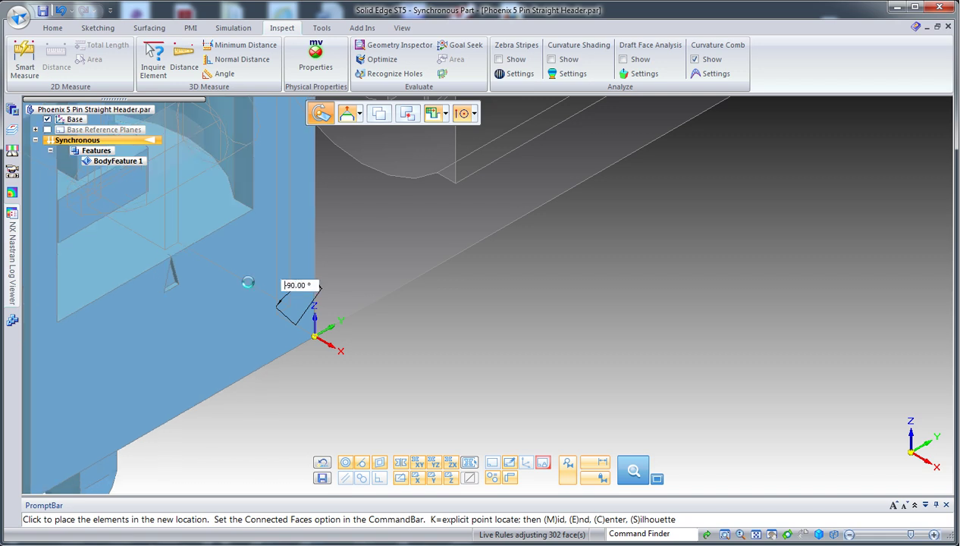
click(248, 287)
middle_drag(374, 342, 544, 253)
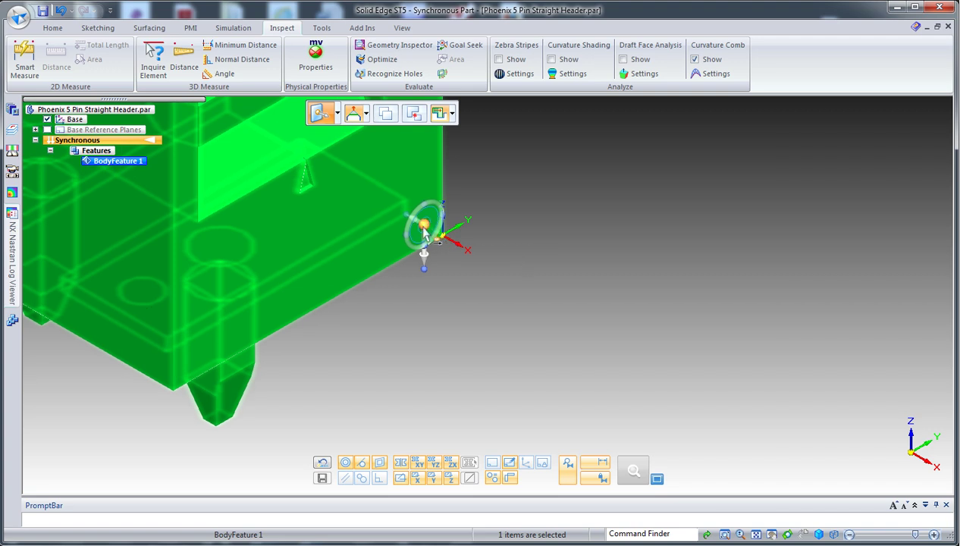
- Move the body from its bottom edge onto the base origin vertex using QuickPick
drag(423, 227, 302, 322)
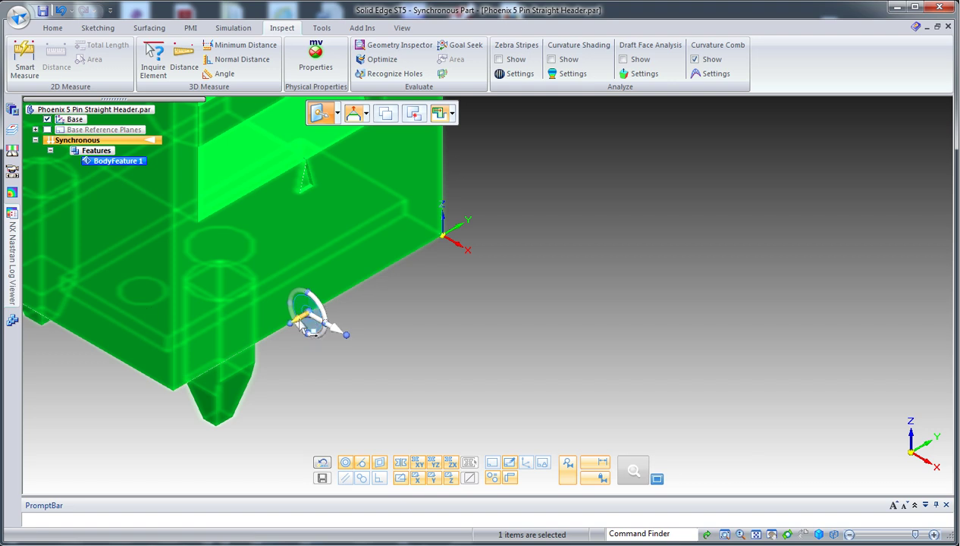
click(301, 323)
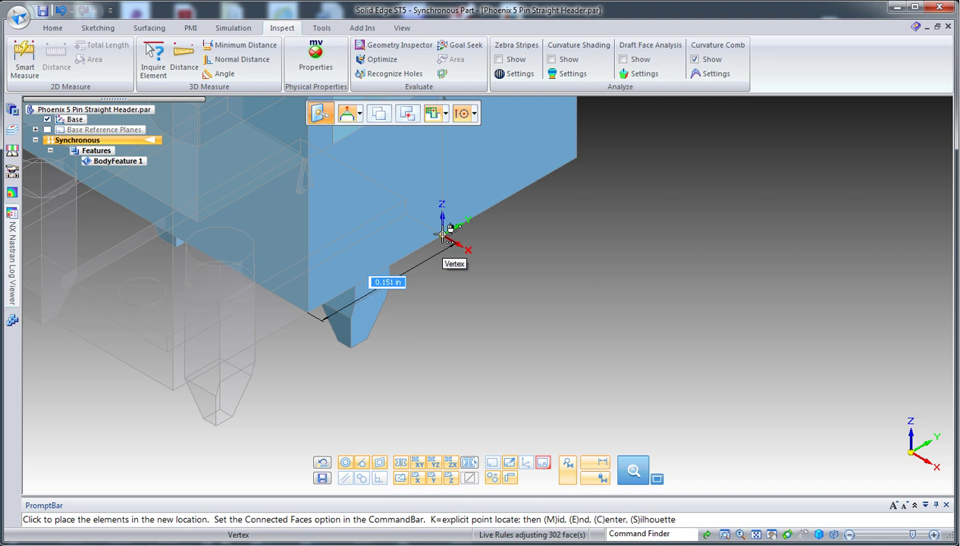
right_click(443, 234)
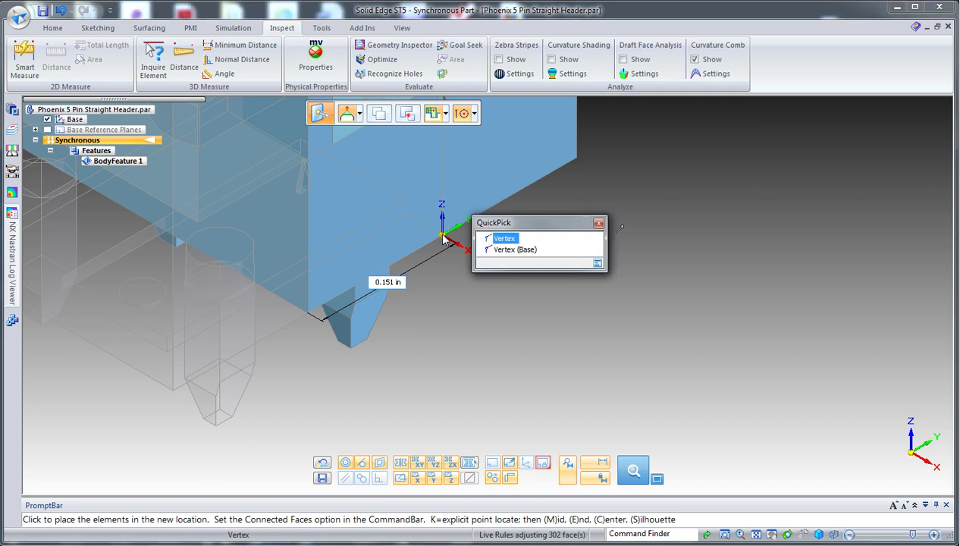
click(530, 253)
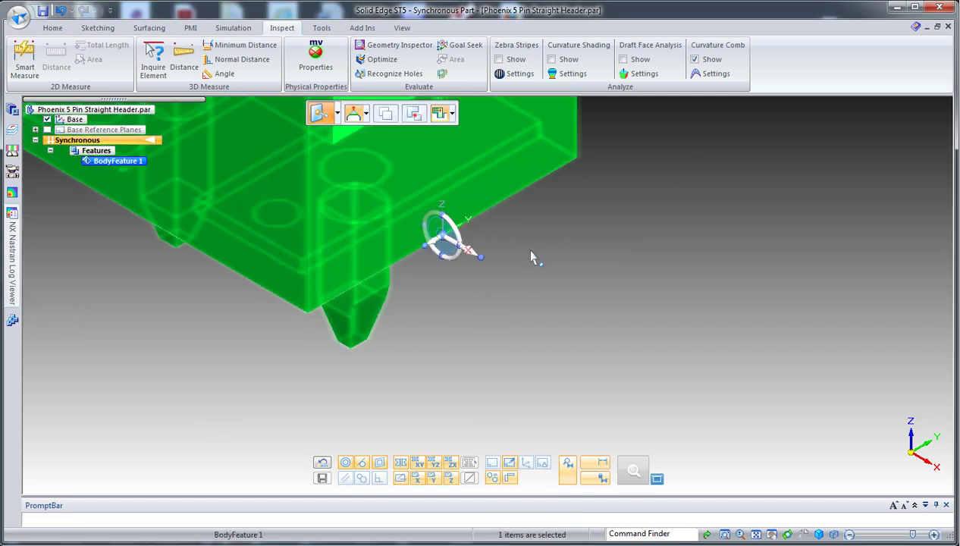
middle_drag(508, 298, 627, 304)
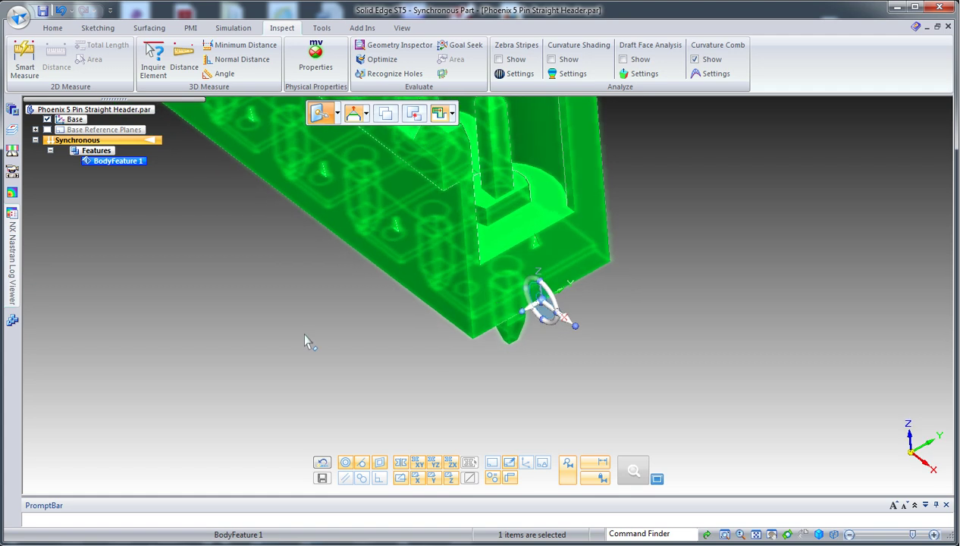
middle_drag(304, 341, 328, 360)
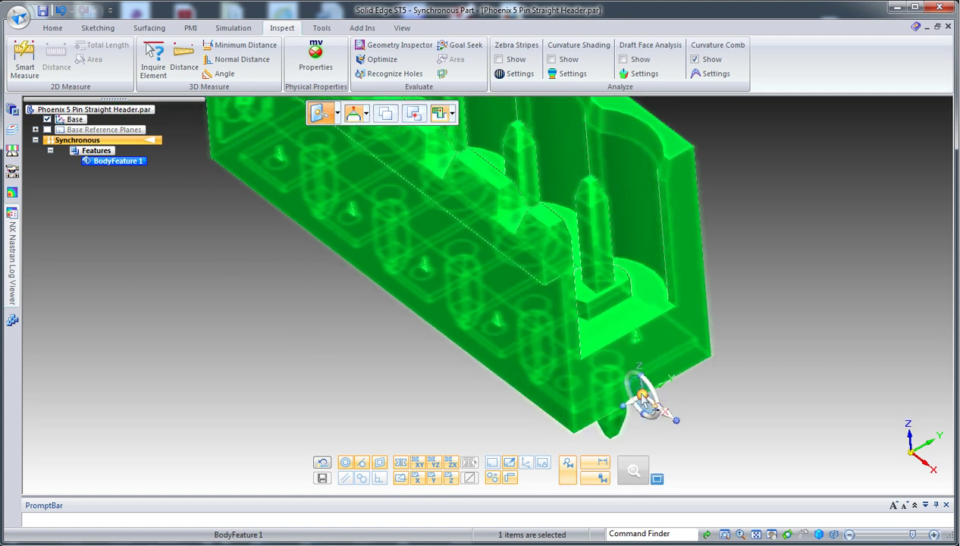
- Move the body from its bottom edge midpoint toward the origin by 0.5 in
drag(643, 396, 394, 300)
right_click(314, 318)
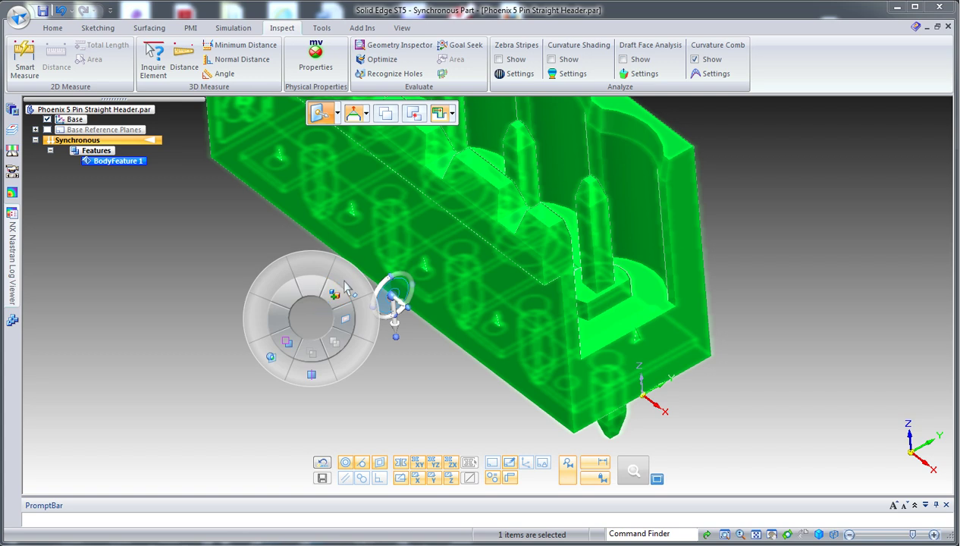
click(306, 327)
shift+middle_drag(315, 327, 349, 293)
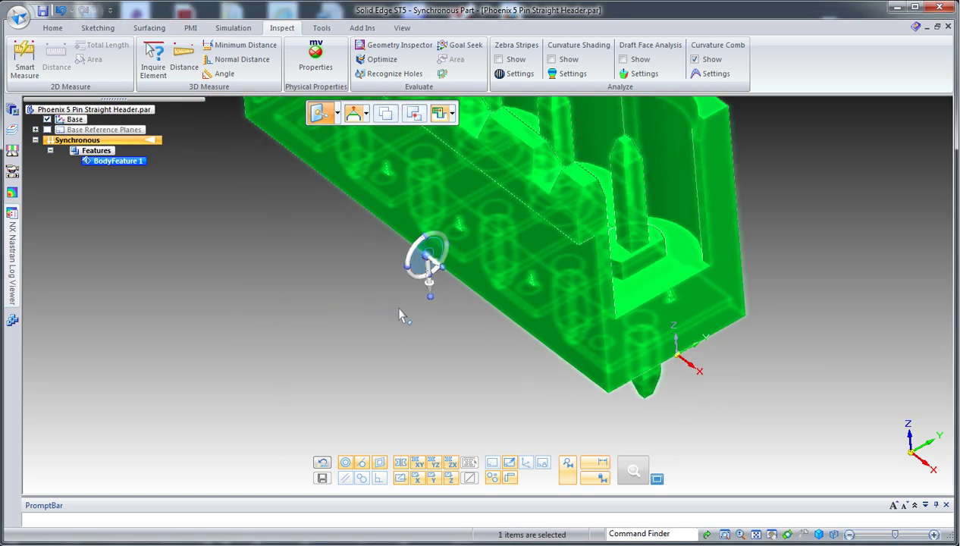
click(435, 260)
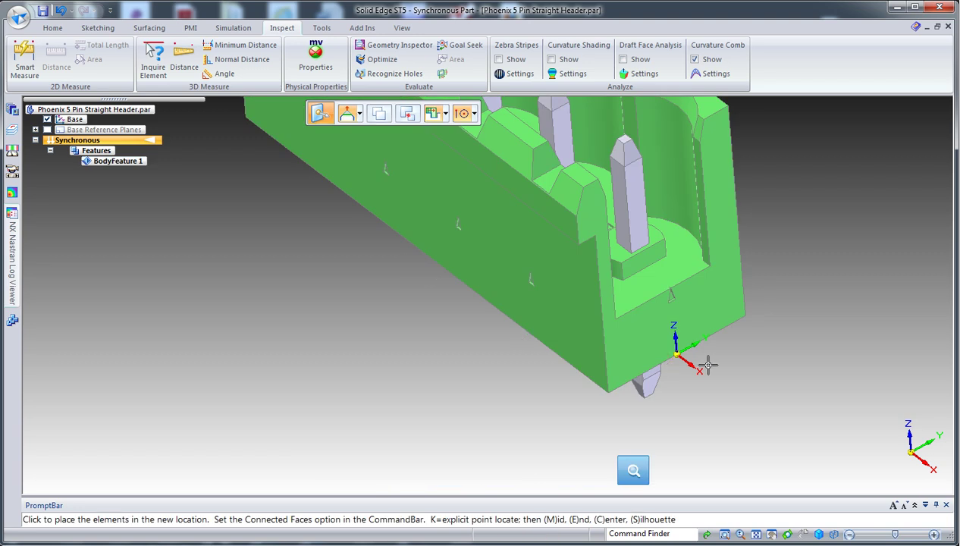
click(676, 354)
text(0.5)
key(Return)
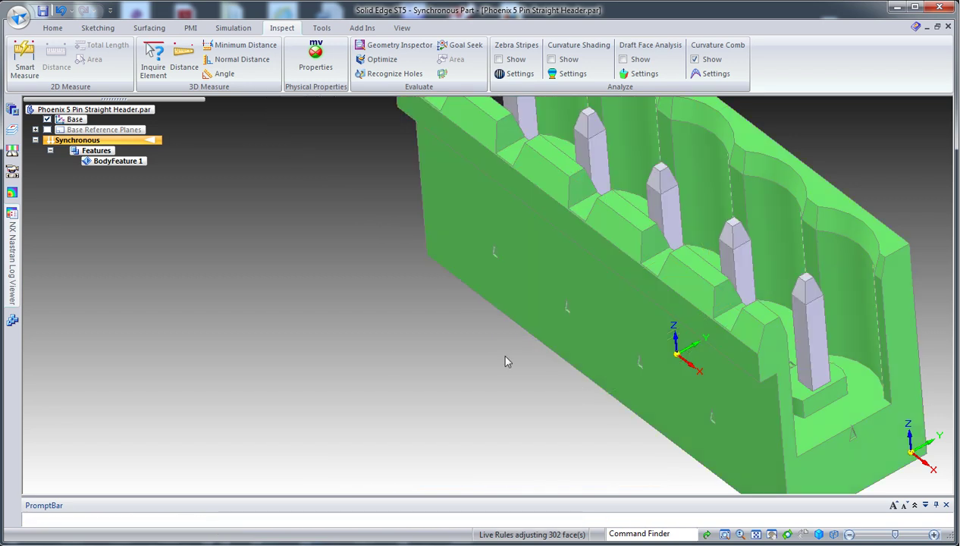
- Check the header's centering in the top view, then return to the isometric view
key(ctrl+t)
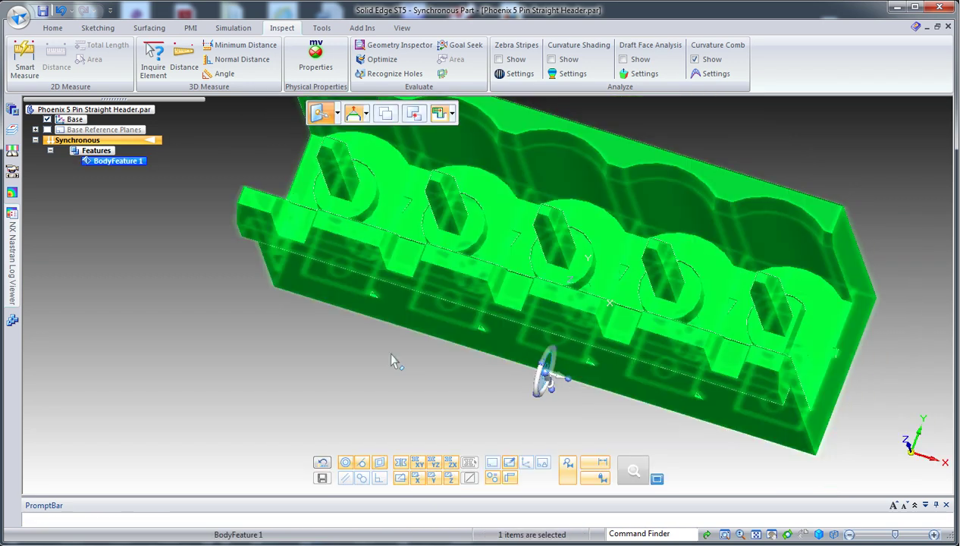
key(Escape)
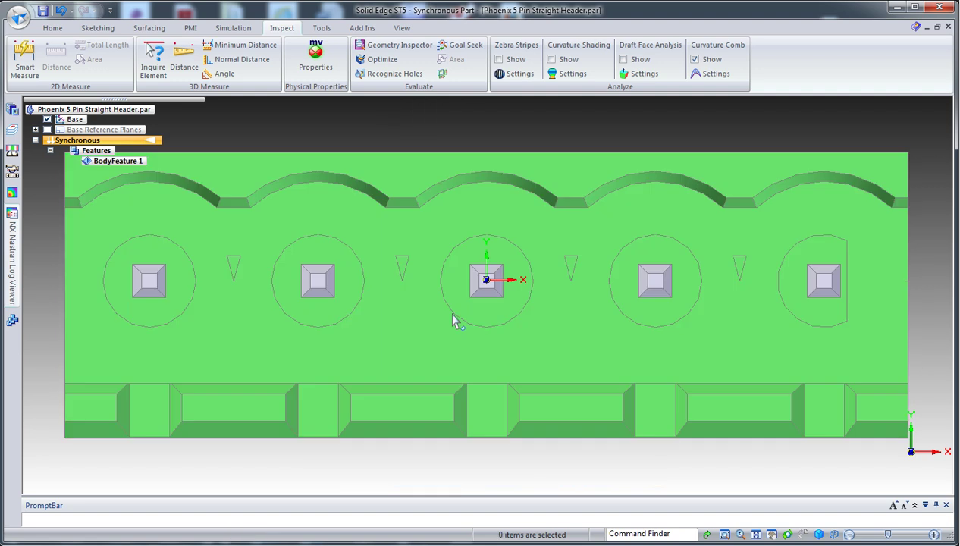
scroll(470, 322, down, 3)
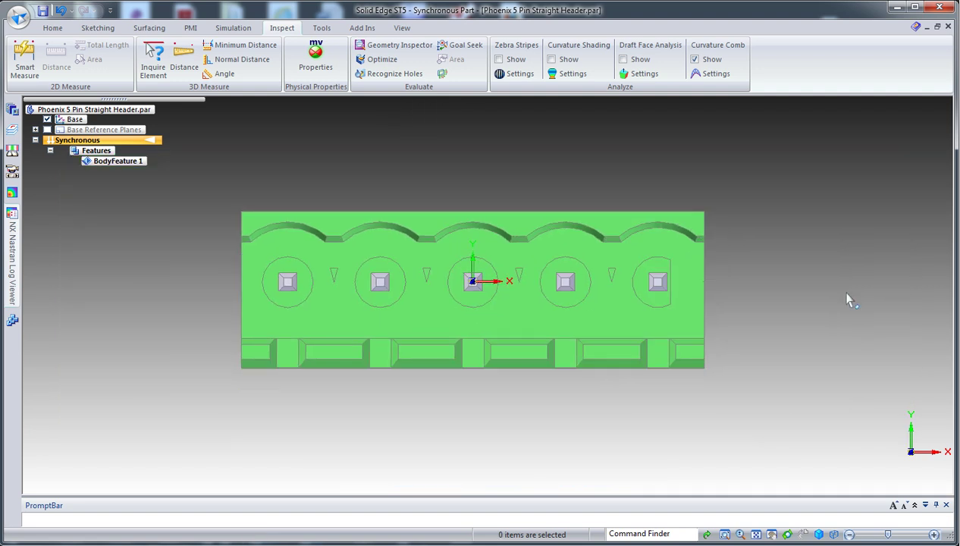
key(ctrl+i)
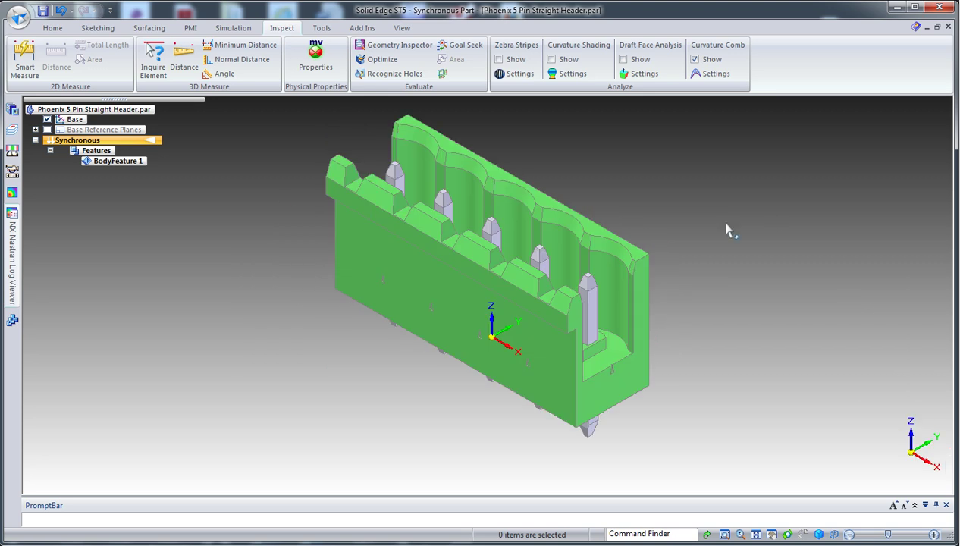
- Set the View Overrides background Color1 to white
click(402, 28)
click(447, 47)
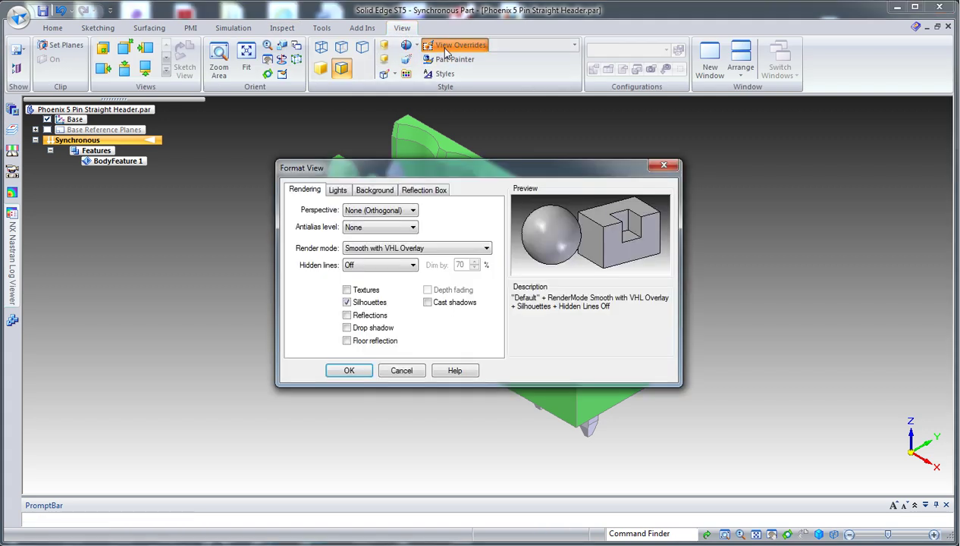
click(374, 189)
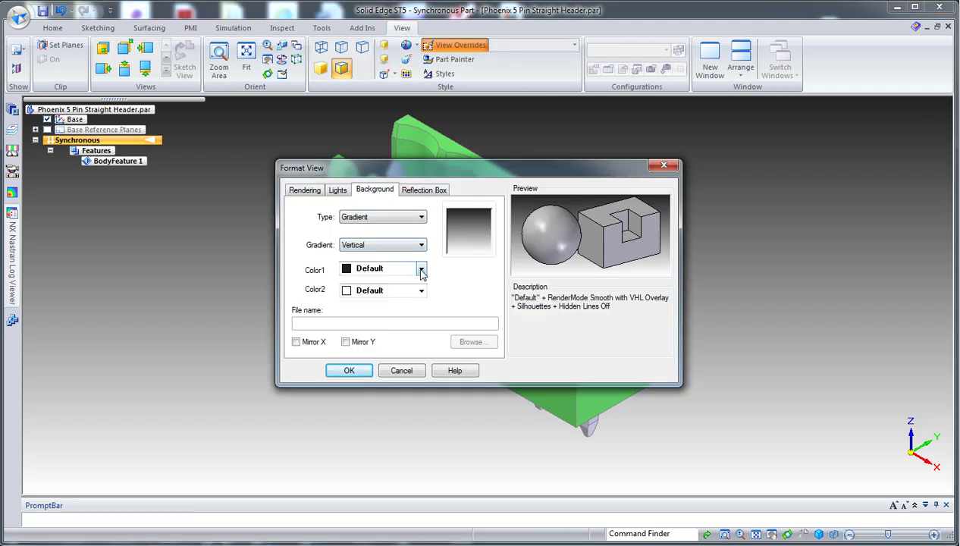
click(420, 268)
click(398, 293)
click(357, 371)
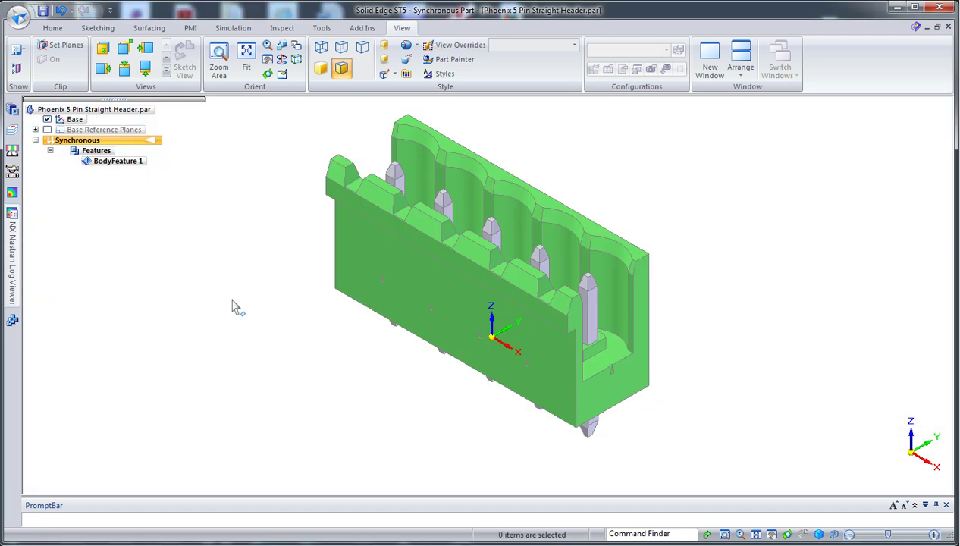
- Check the ribbon's Themes (MultiBody) option, then bring up the radial menu with Coincident Plane
right_click(484, 88)
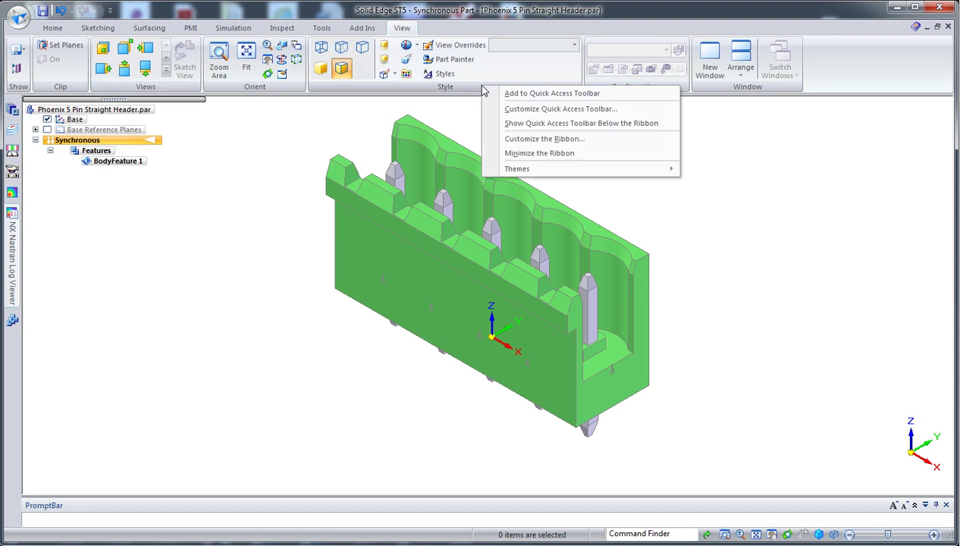
mouse_move(550, 168)
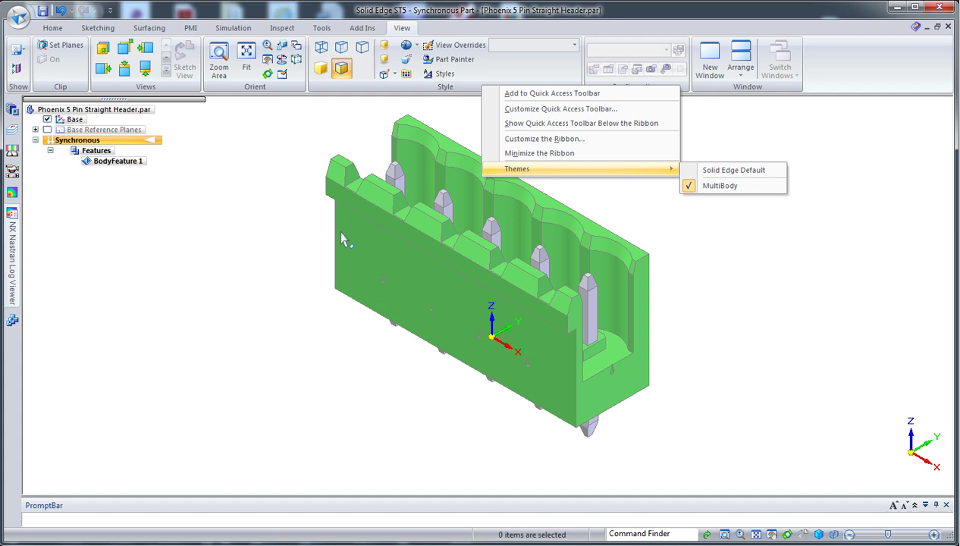
right_click(218, 217)
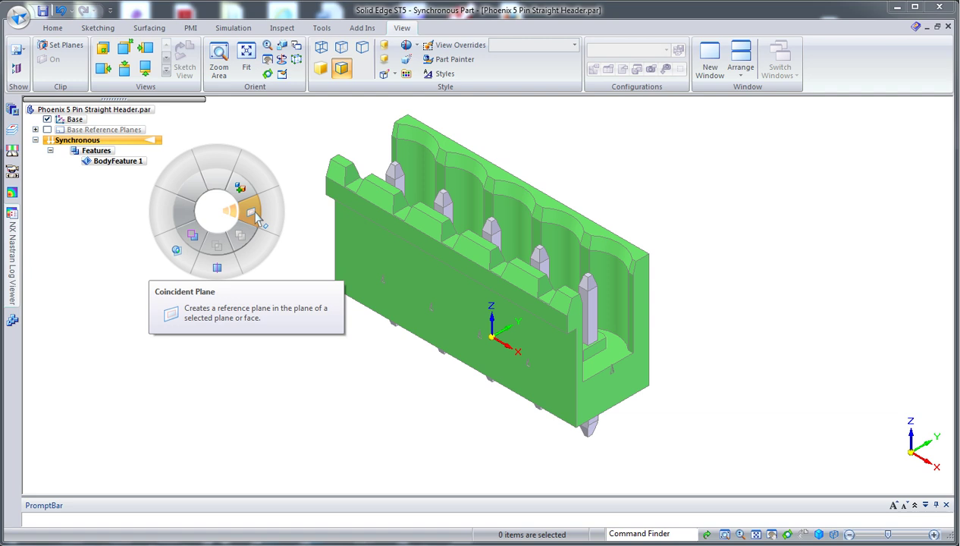
- Create Plane 4 coincident with the header's end face
click(256, 217)
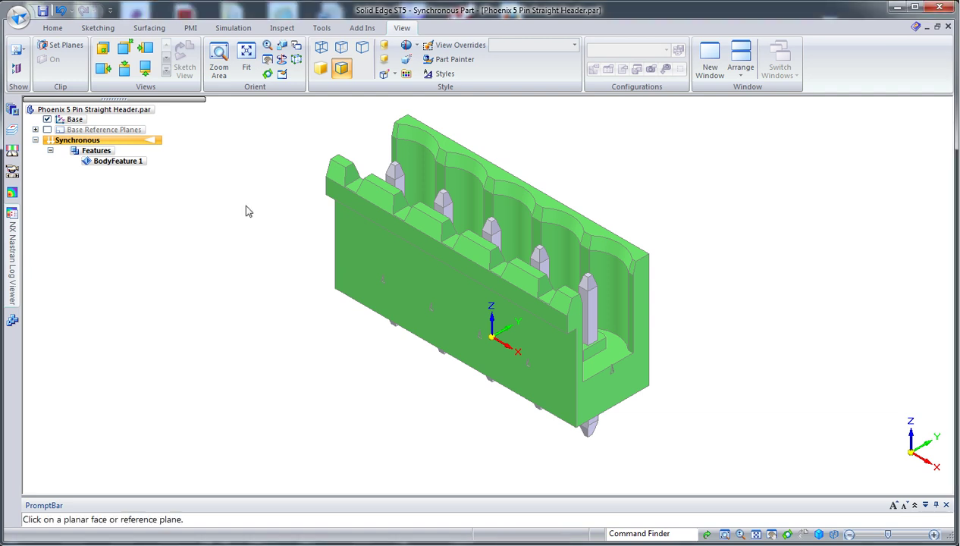
middle_drag(245, 207, 341, 267)
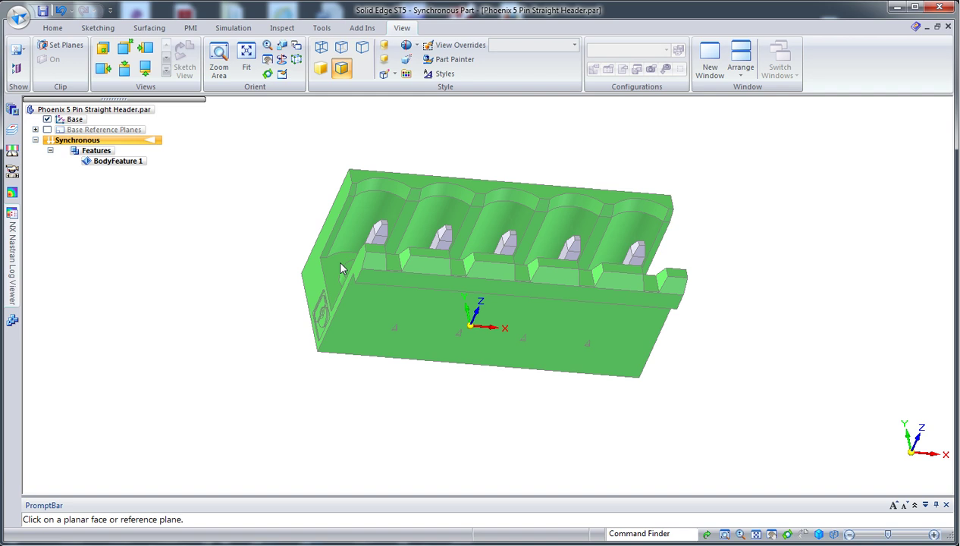
click(310, 278)
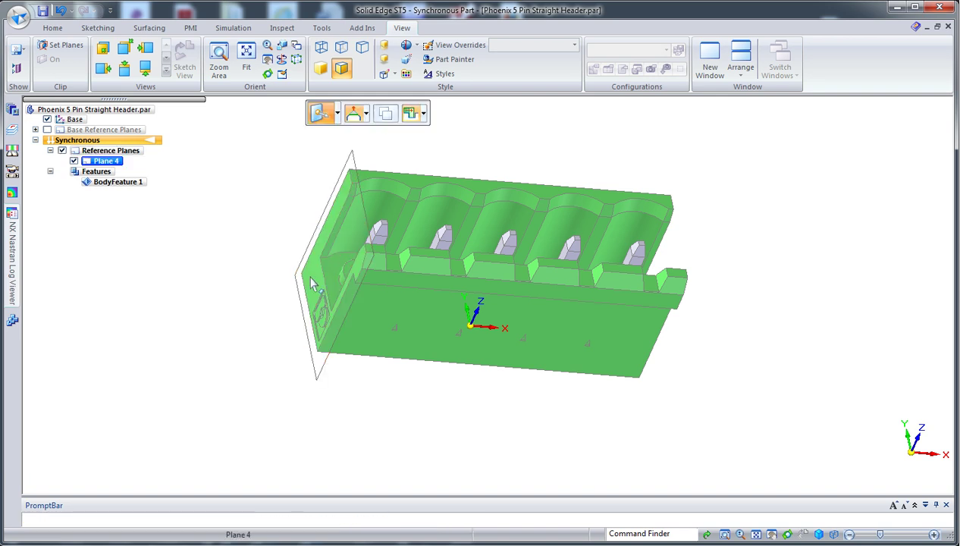
- Move Plane 4 to the wall edge midpoint between the first two pin pockets, then fit the view
click(298, 270)
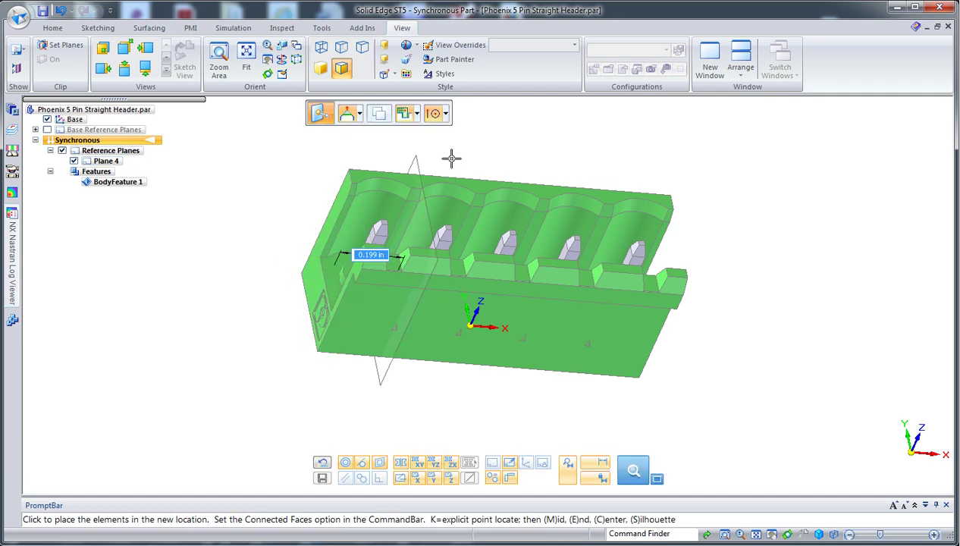
scroll(447, 182, up, 5)
scroll(452, 237, up, 3)
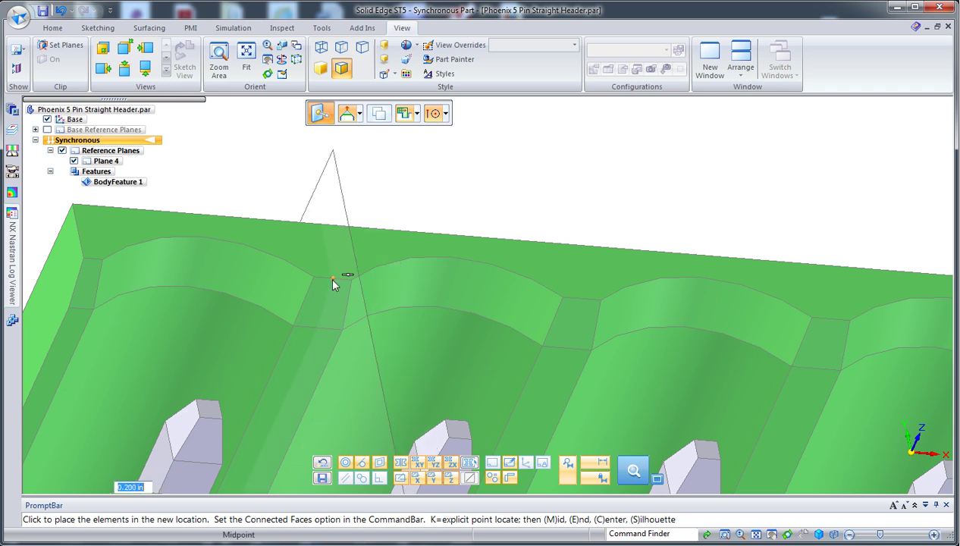
click(334, 280)
key(ctrl+f)
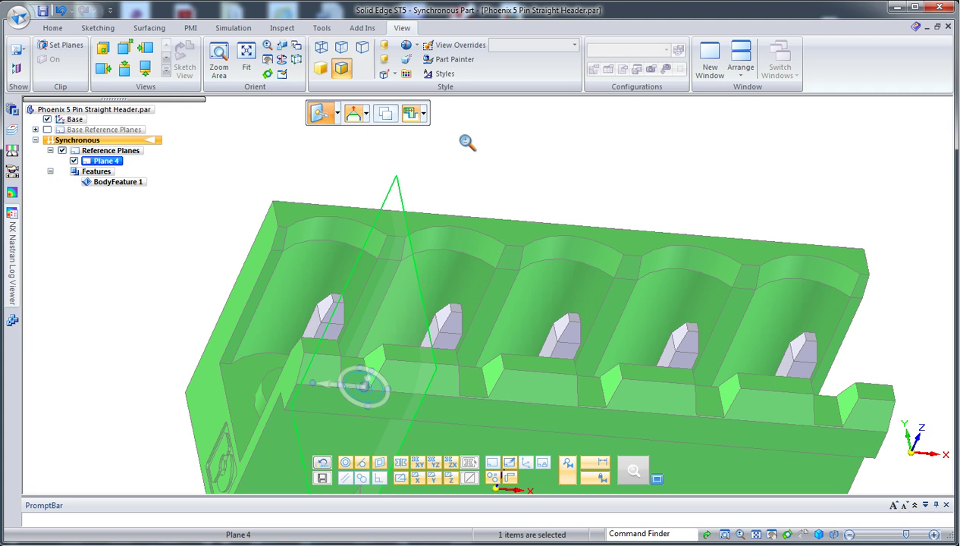
- Split the header body at Plane 4 into Design Body_1 and Design Body_2
right_click(466, 149)
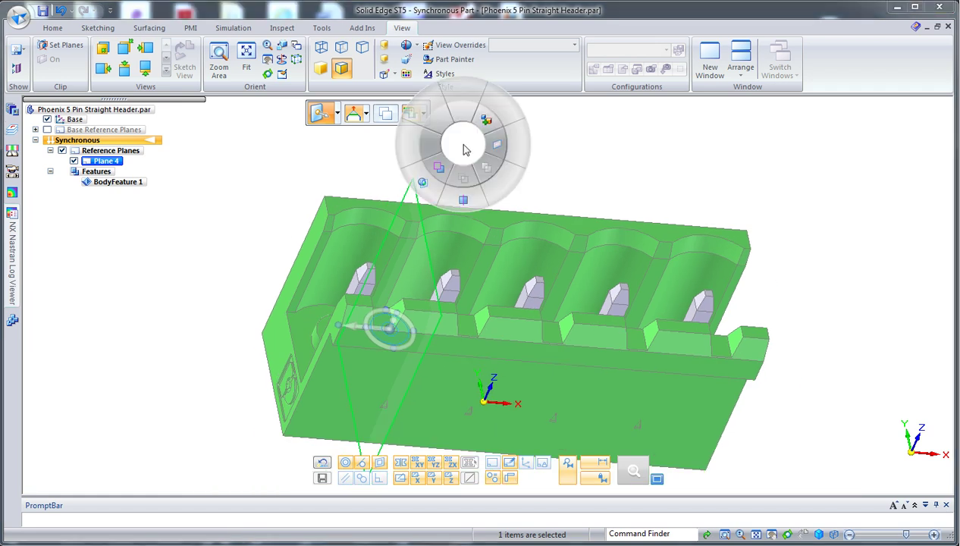
click(464, 202)
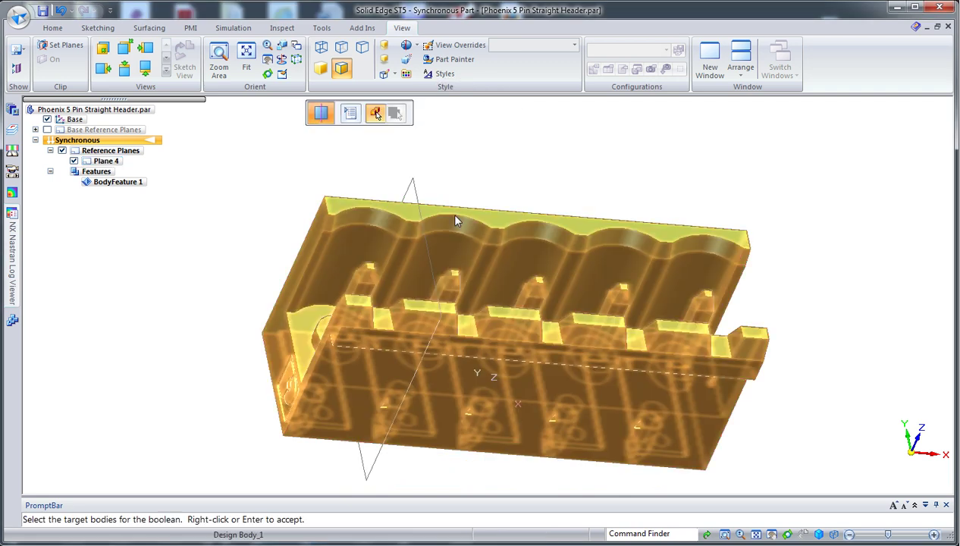
click(456, 220)
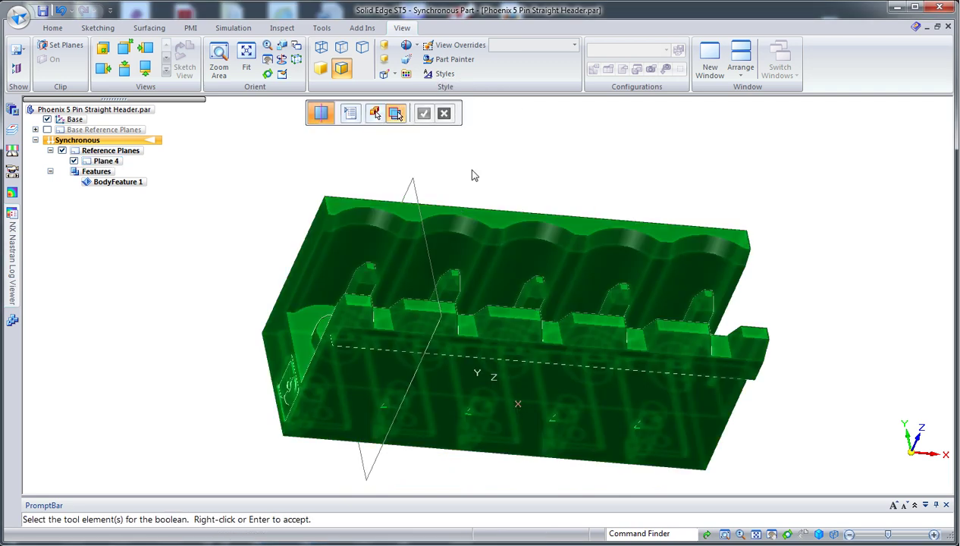
click(415, 196)
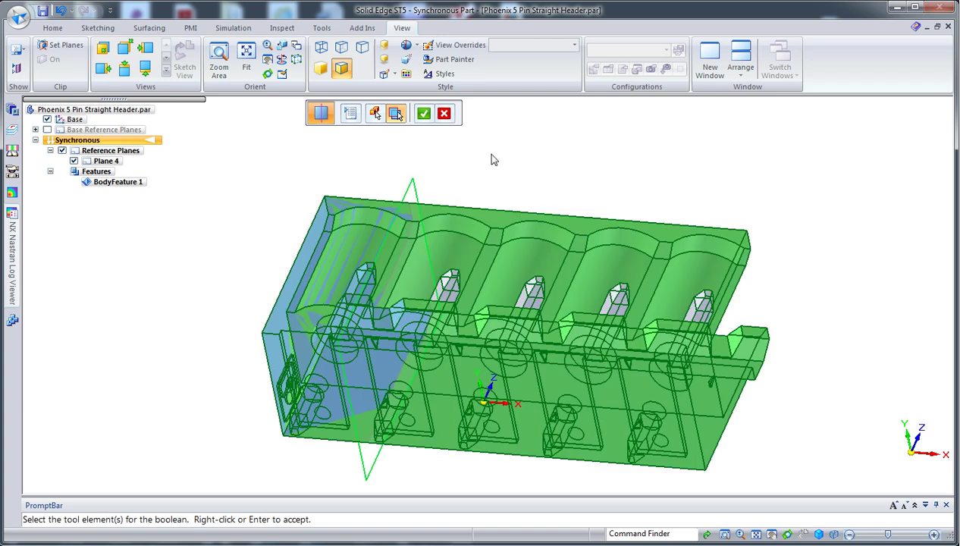
right_click(494, 159)
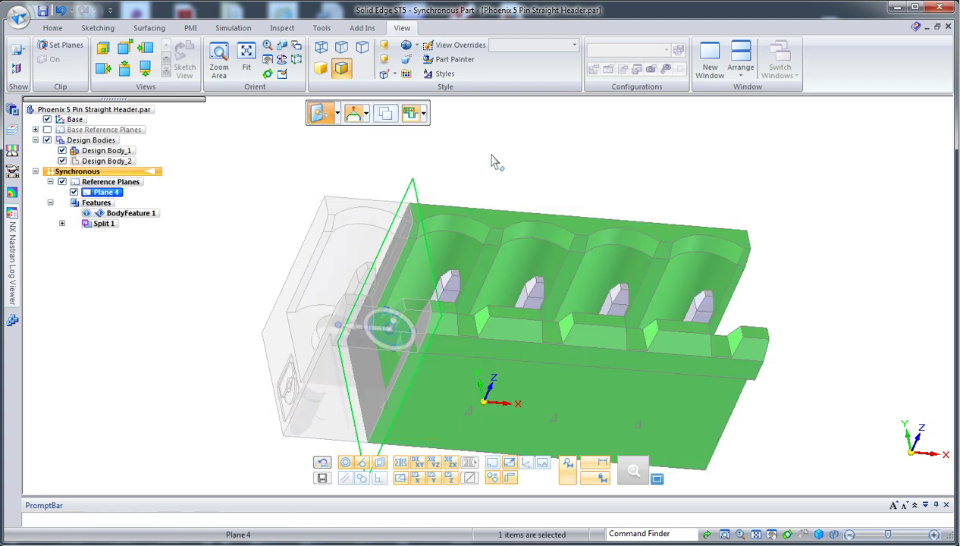
scroll(499, 152, down, 2)
middle_drag(502, 145, 513, 142)
click(316, 171)
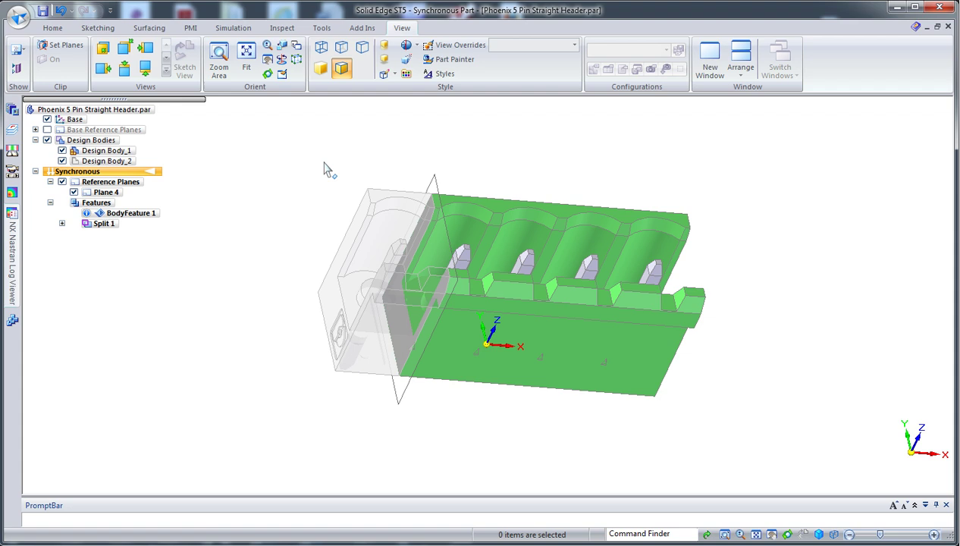
- Move the small end body, Design Body_2, 0.2 in sideways away from the header
click(106, 162)
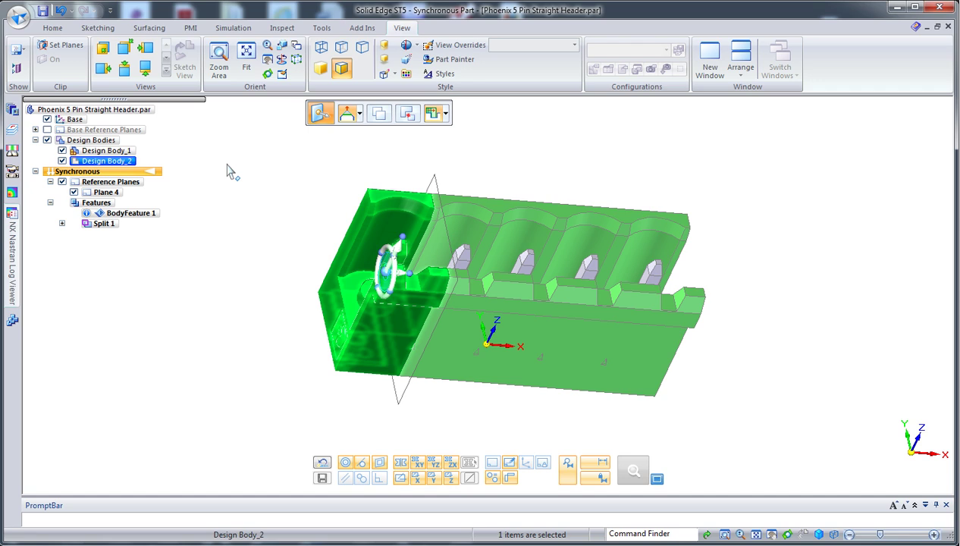
middle_drag(288, 197, 267, 169)
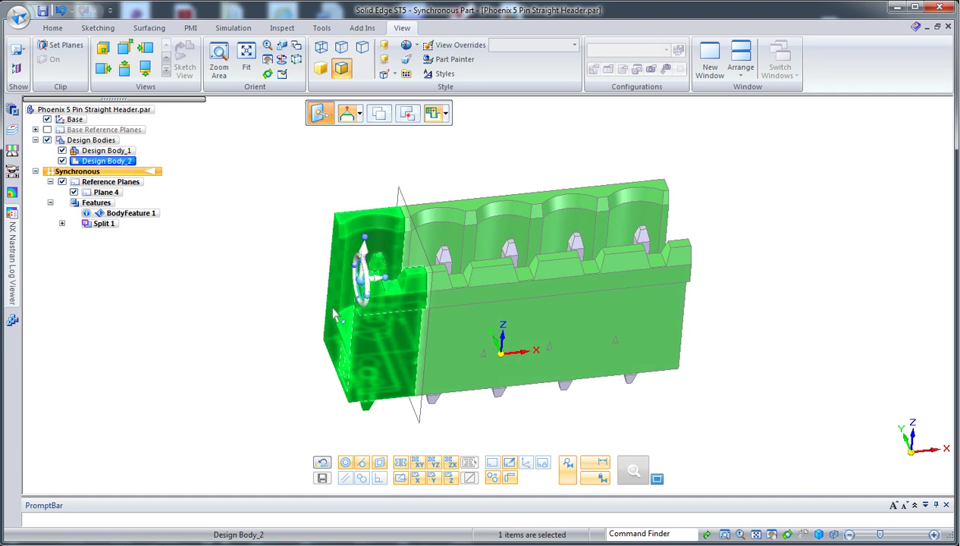
click(377, 281)
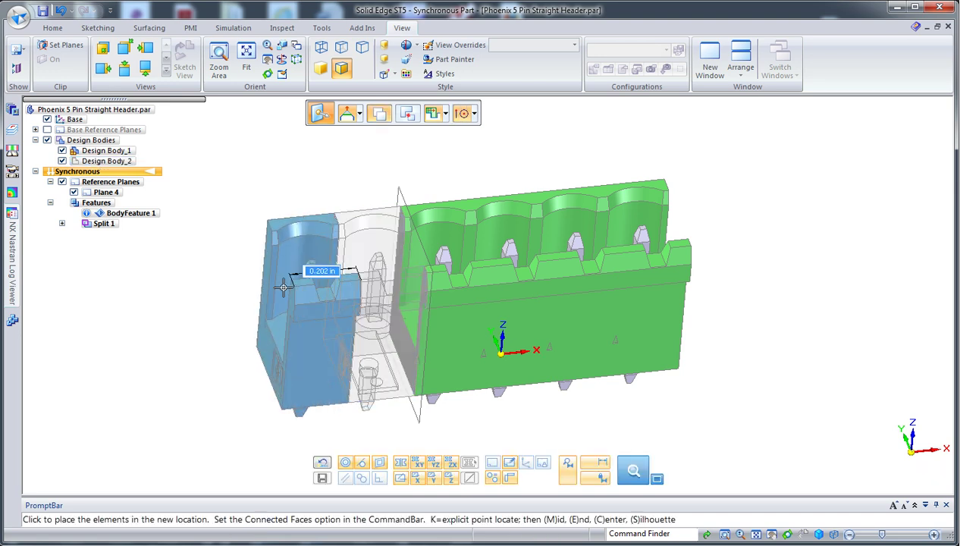
text(.2)
key(Return)
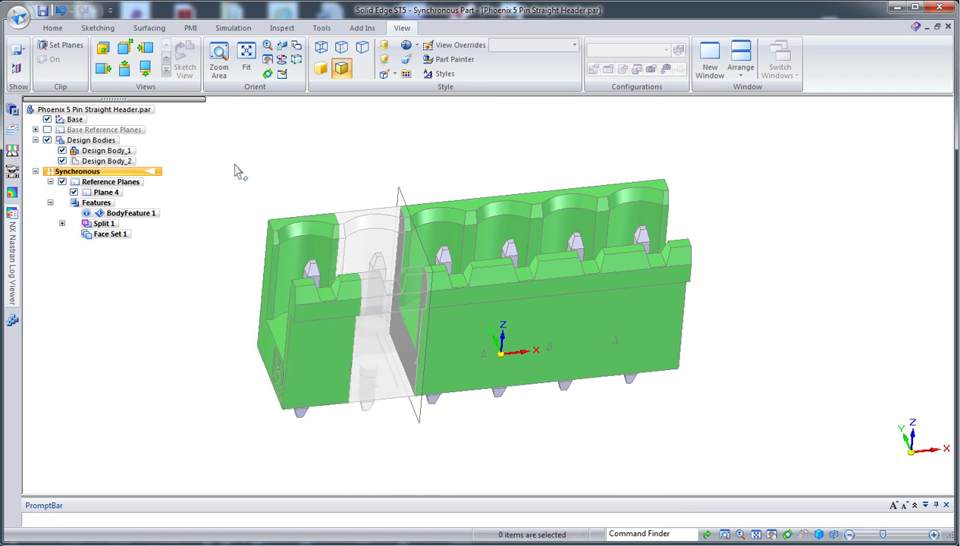
- Hide Design Body_1 so only the moved end piece, Design Body_2, is visible
click(62, 150)
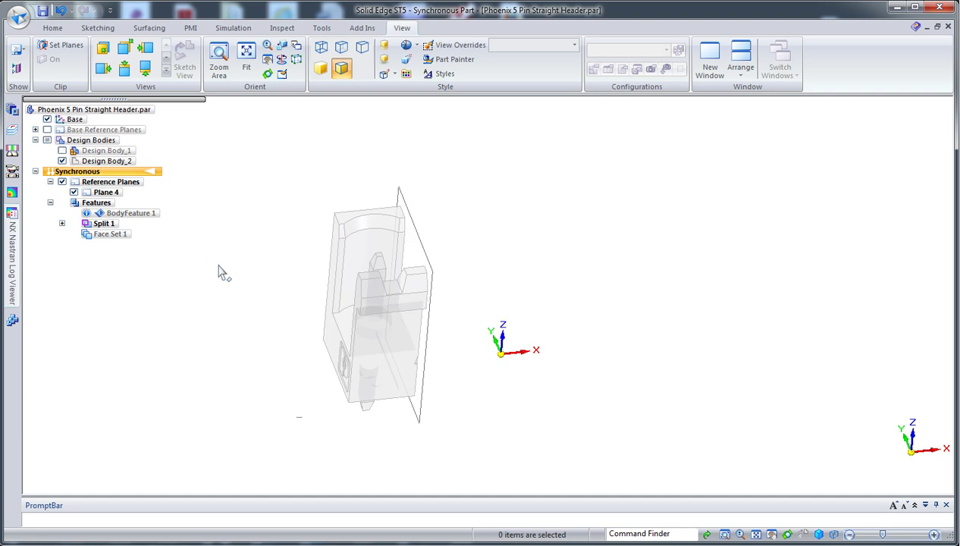
scroll(296, 341, up, 3)
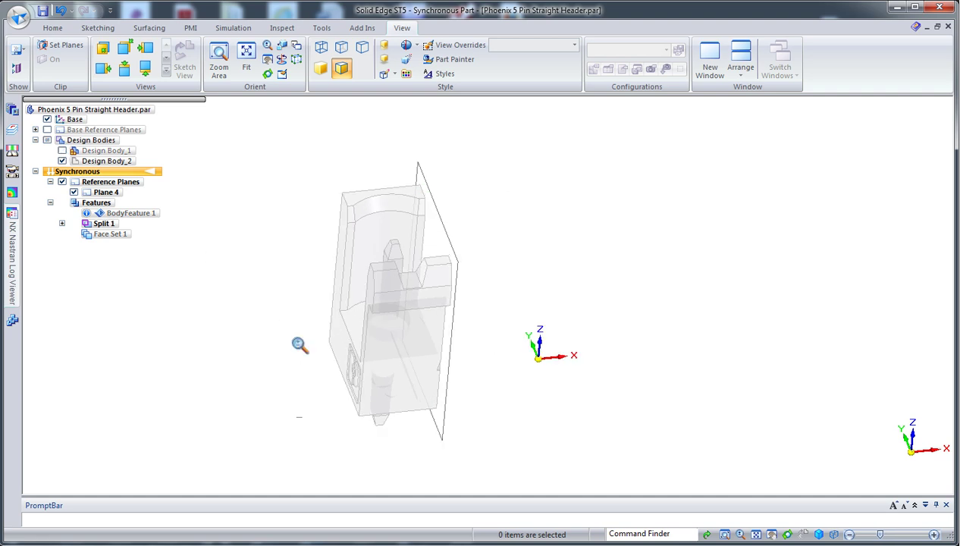
scroll(278, 341, up, 5)
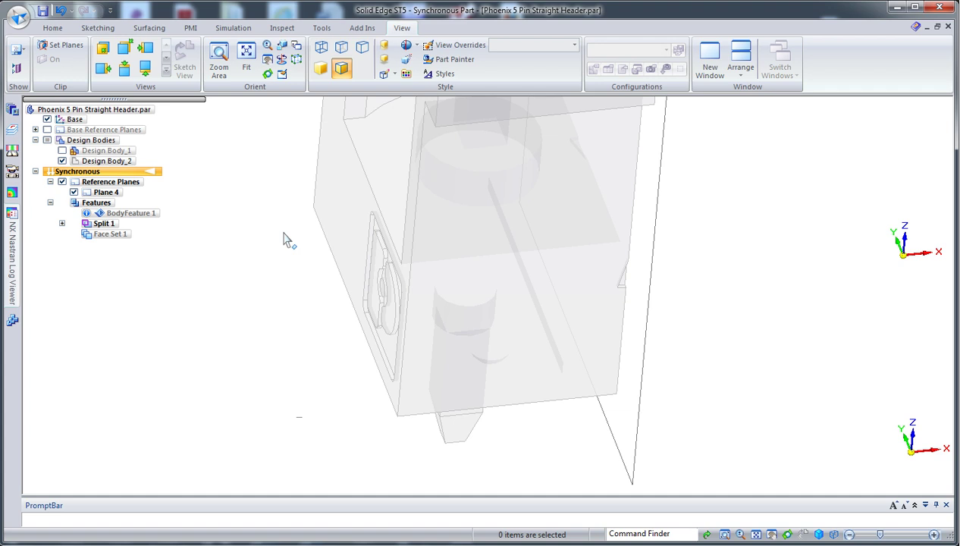
drag(271, 188, 415, 420)
click(255, 391)
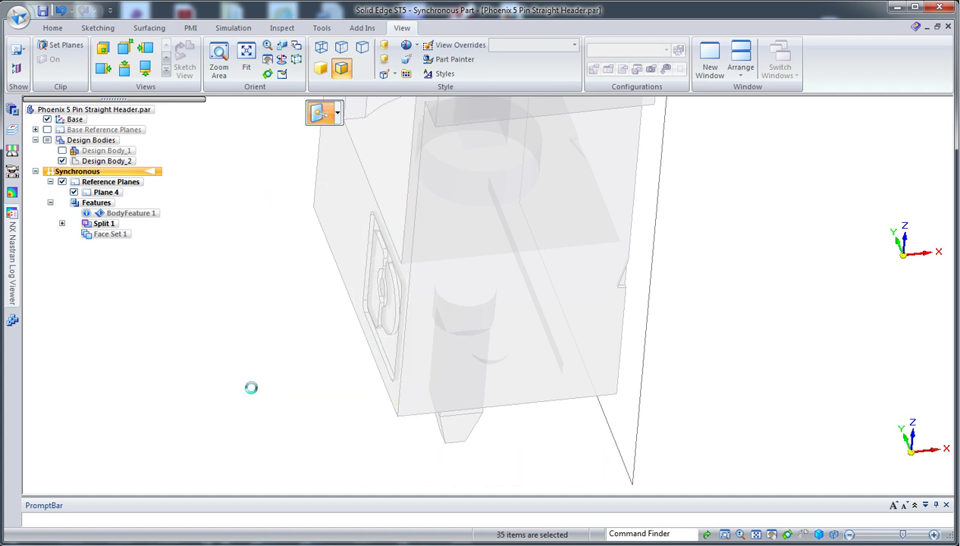
scroll(261, 300, down, 5)
scroll(261, 299, down, 3)
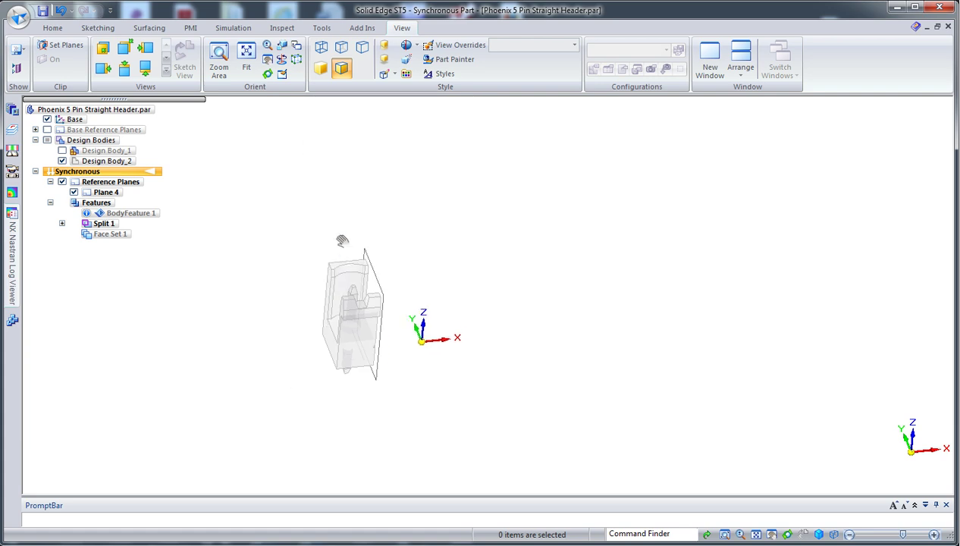
- Show Design Body_1 again and start a Union of the two bodies
click(63, 151)
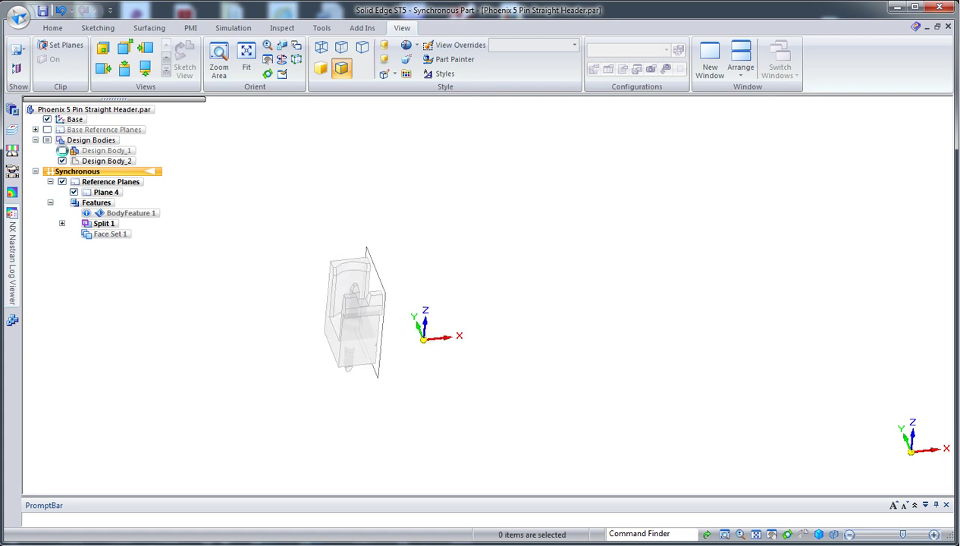
scroll(227, 248, up, 5)
shift+middle_drag(227, 248, 225, 208)
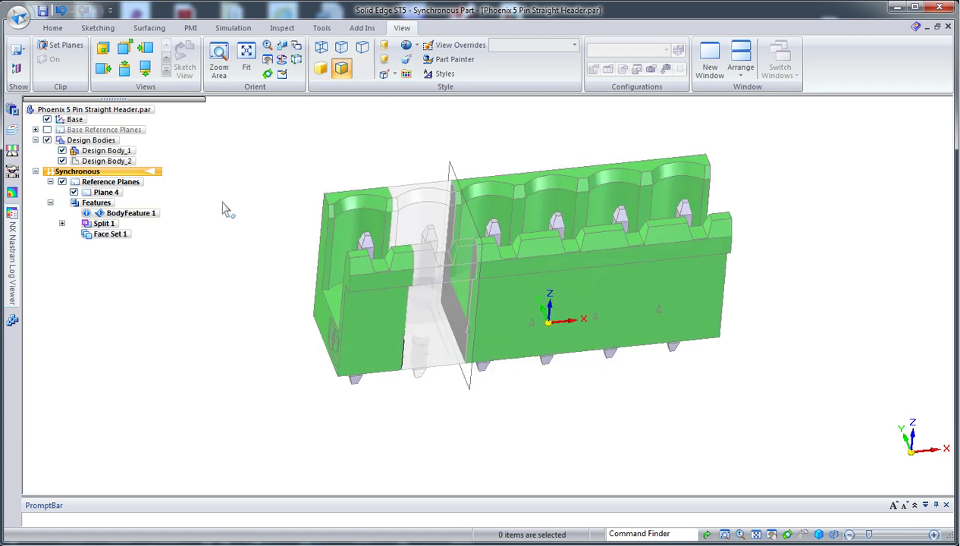
right_click(254, 136)
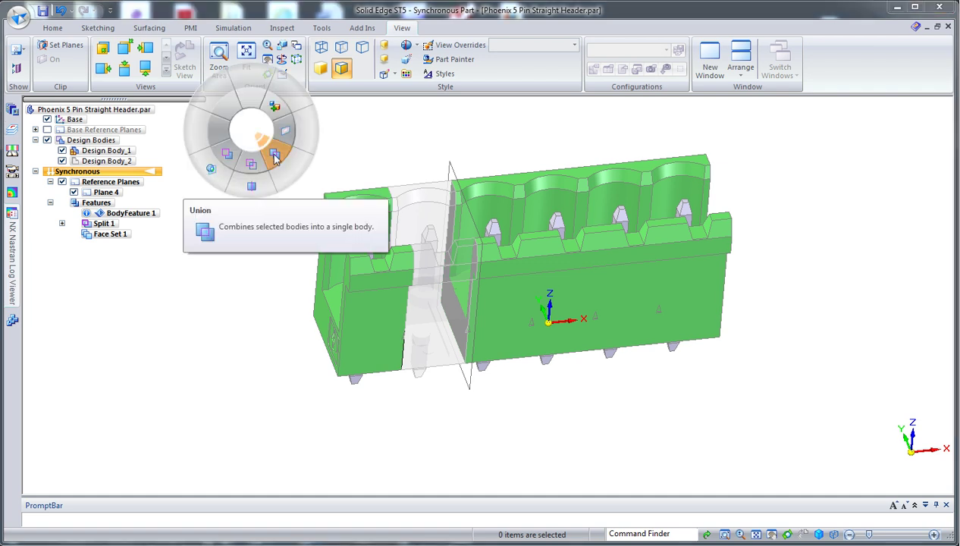
click(275, 156)
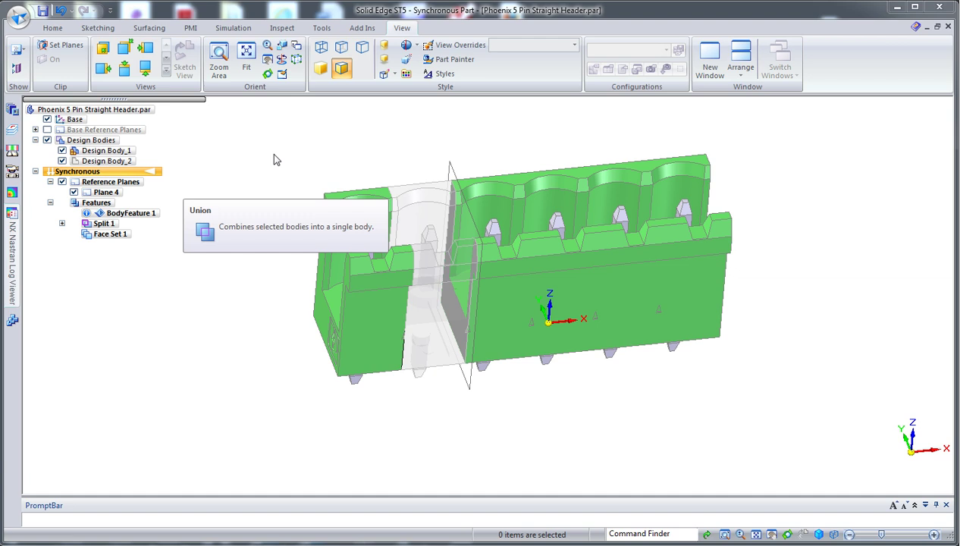
- Union Design Body_2 into Design Body_1 as the target, creating Union 2
click(520, 182)
right_click(520, 182)
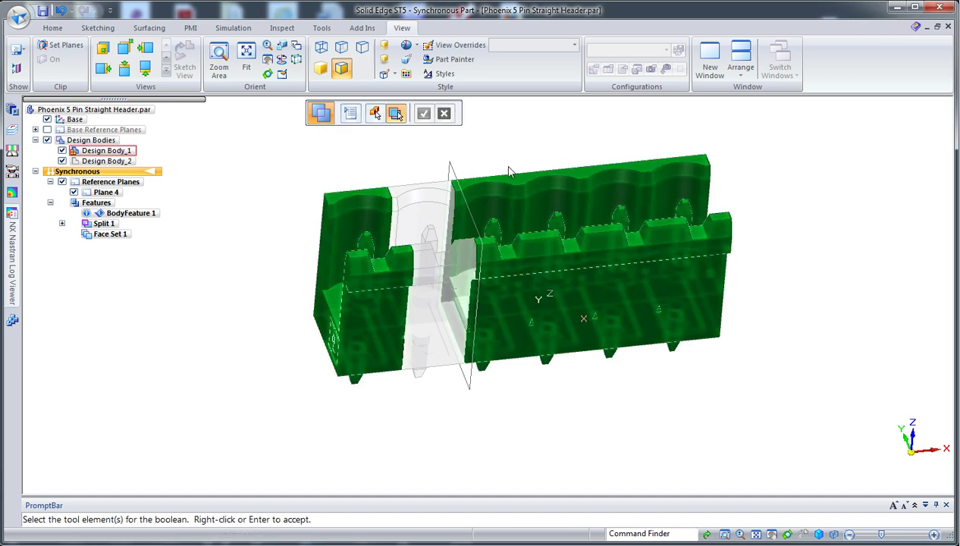
click(421, 201)
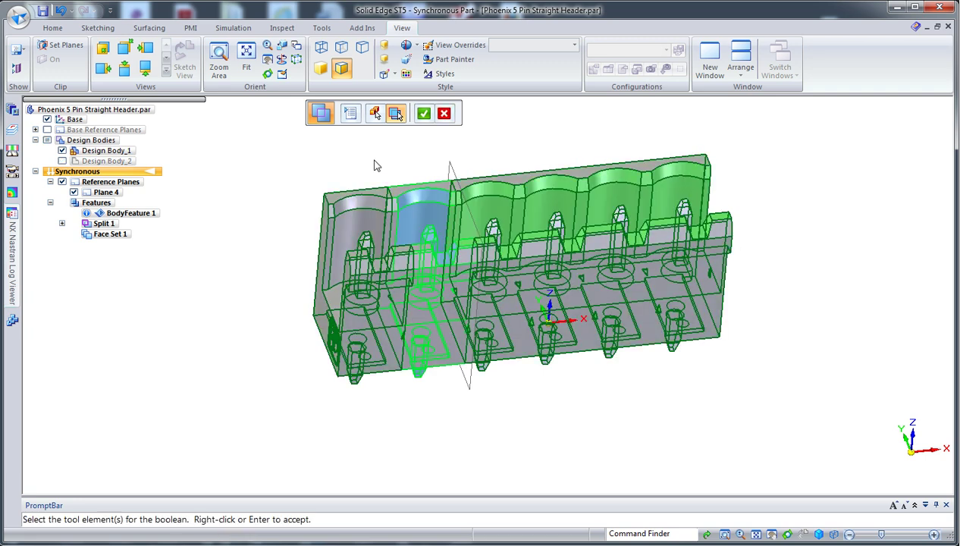
click(426, 115)
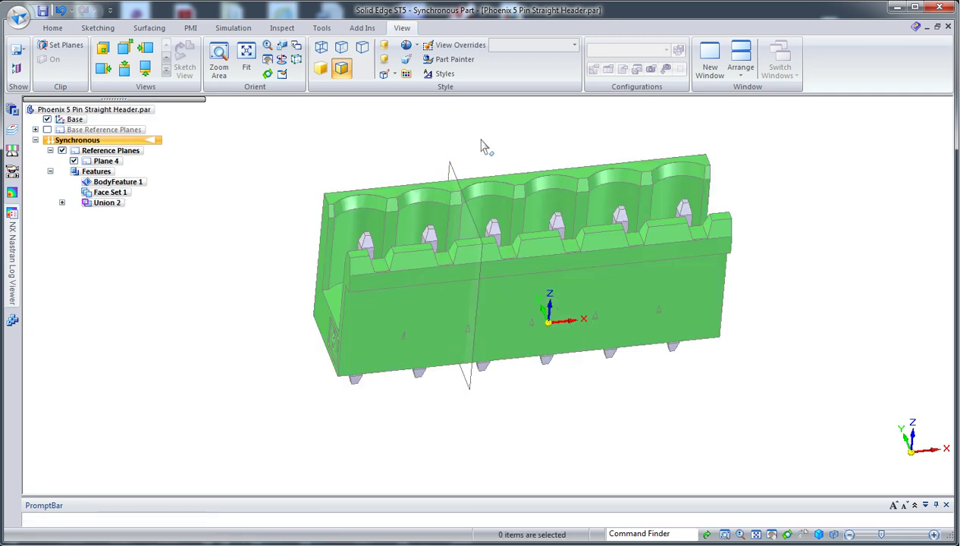
- Delete Plane 4 and switch to the Top view of the header with Ctrl+T
click(452, 170)
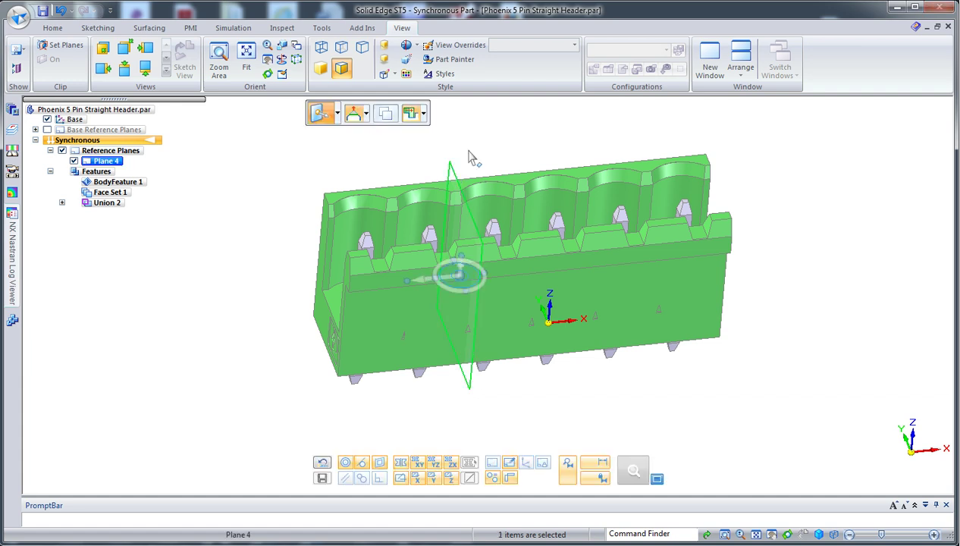
key(Delete)
scroll(332, 171, up, 3)
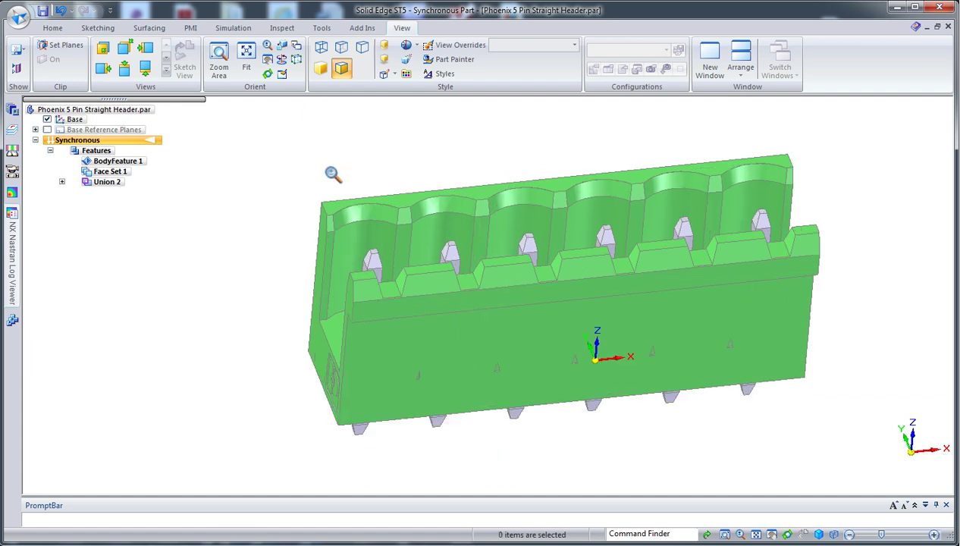
middle_drag(291, 175, 295, 229)
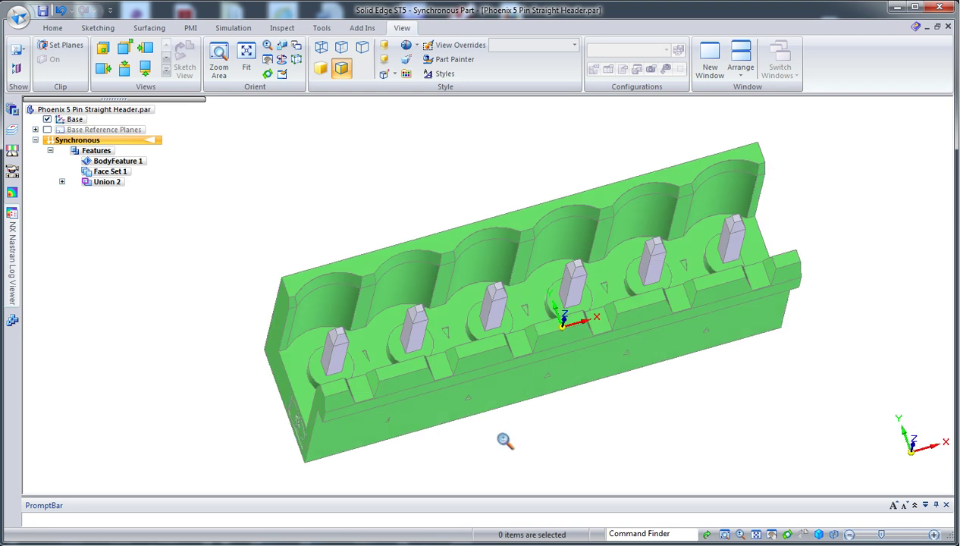
scroll(506, 439, up, 4)
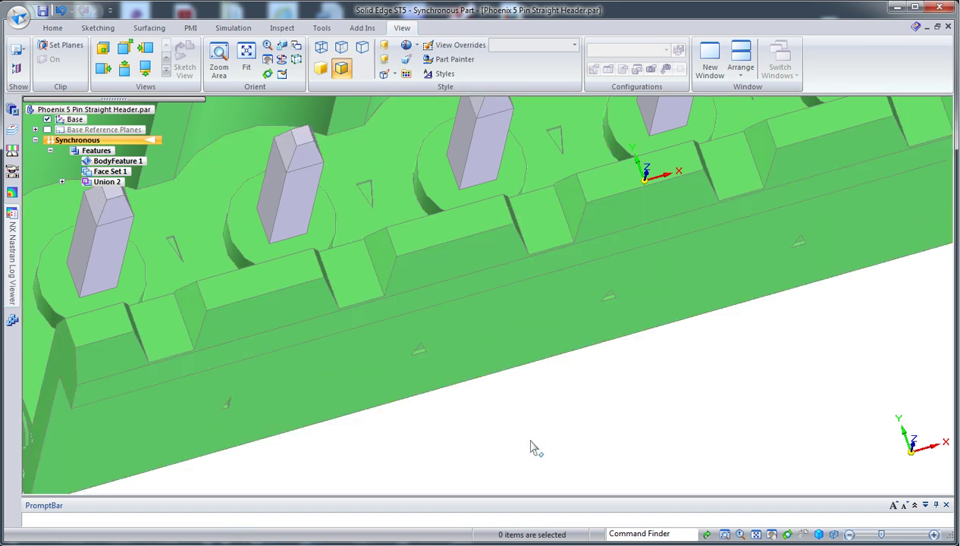
key(ctrl+t)
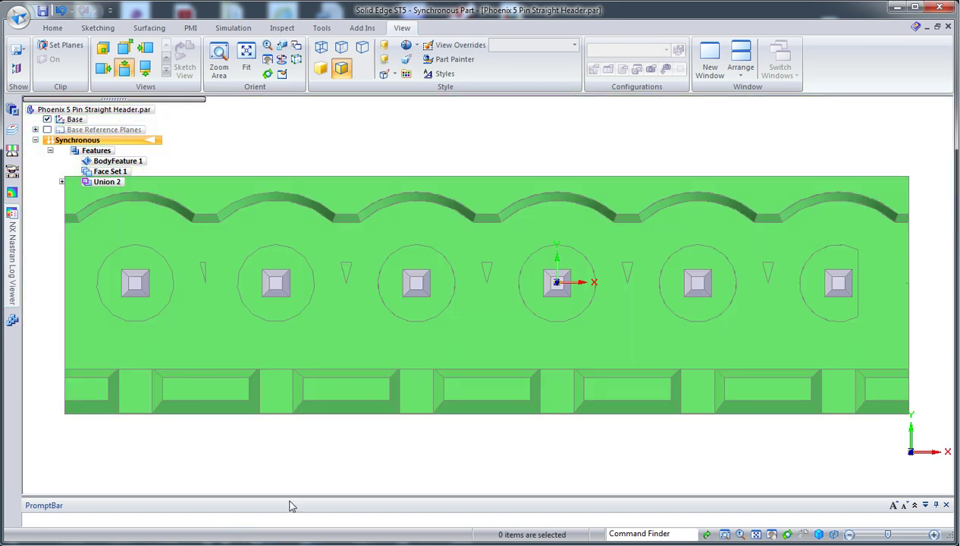
- Copy the notch between the second and third pins horizontally into the first pin gap
drag(217, 451, 186, 236)
key(Escape)
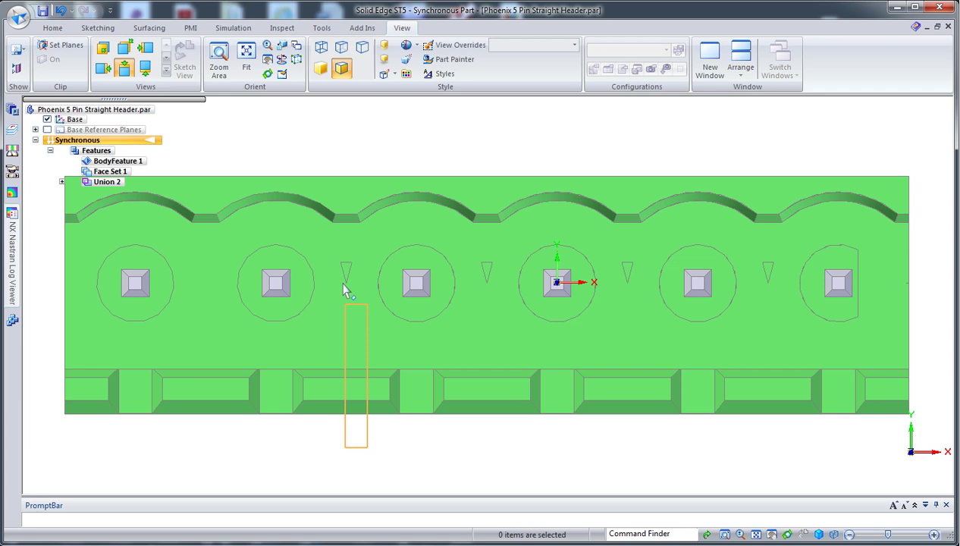
click(332, 246)
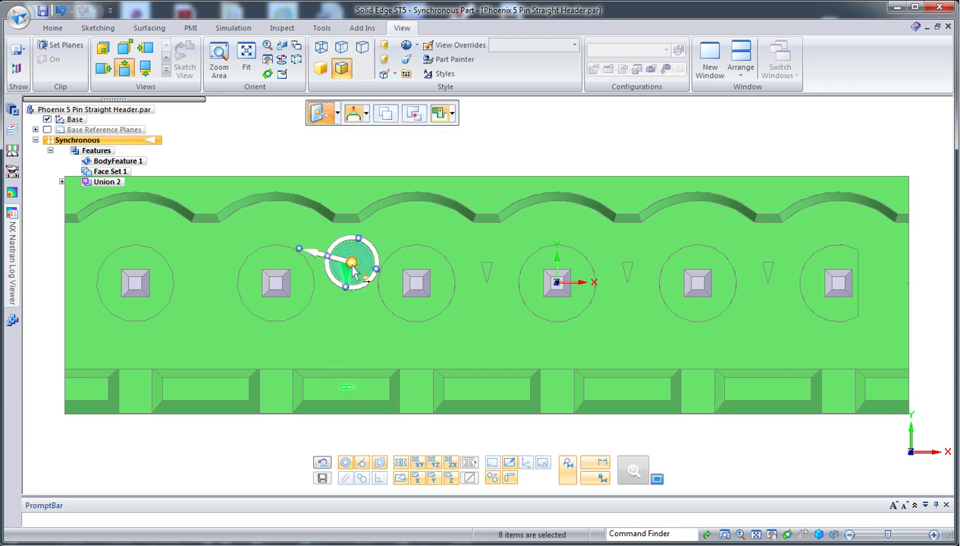
drag(351, 263, 351, 370)
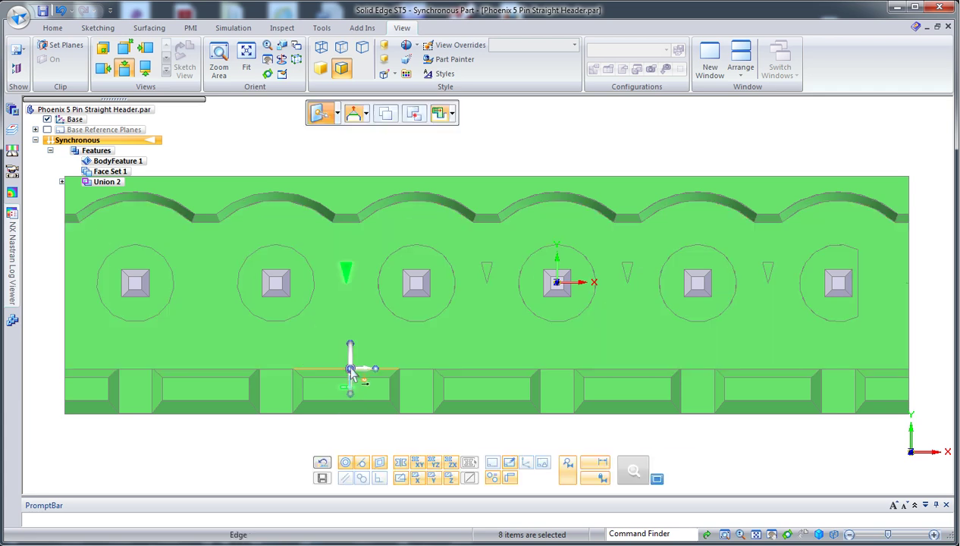
click(368, 376)
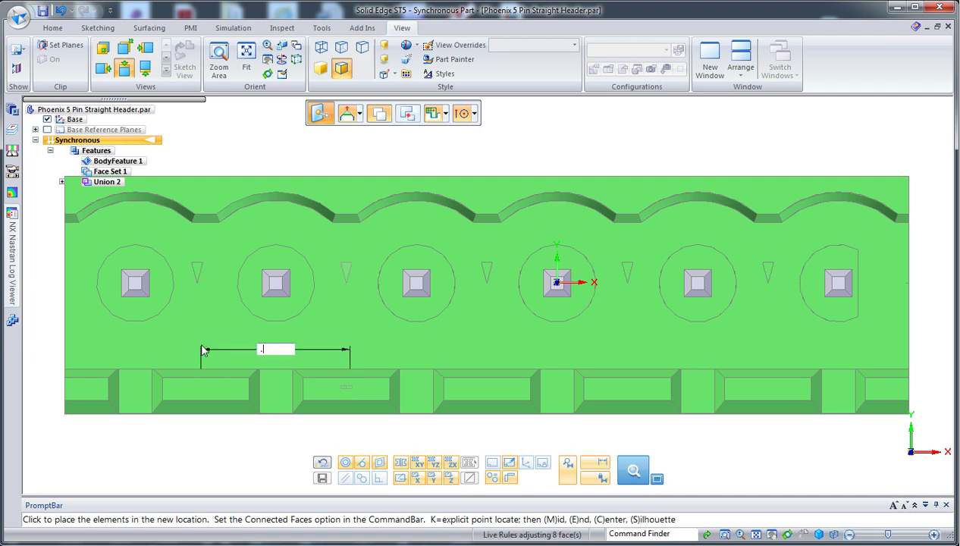
click(198, 345)
middle_drag(246, 467, 256, 389)
click(225, 475)
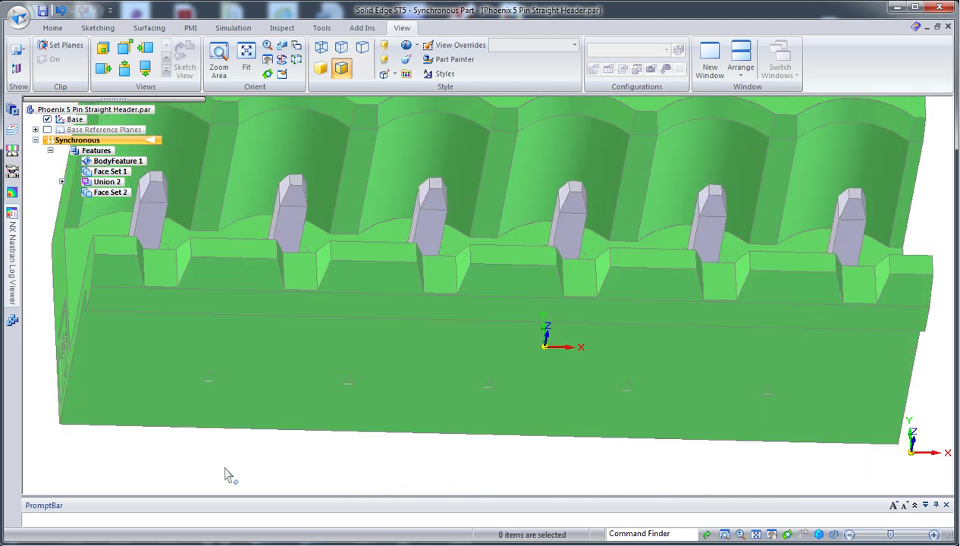
scroll(228, 455, down, 3)
middle_drag(240, 422, 258, 394)
mouse_move(210, 372)
middle_down()
mouse_move(198, 458)
mouse_move(210, 376)
middle_up()
scroll(194, 375, down, 3)
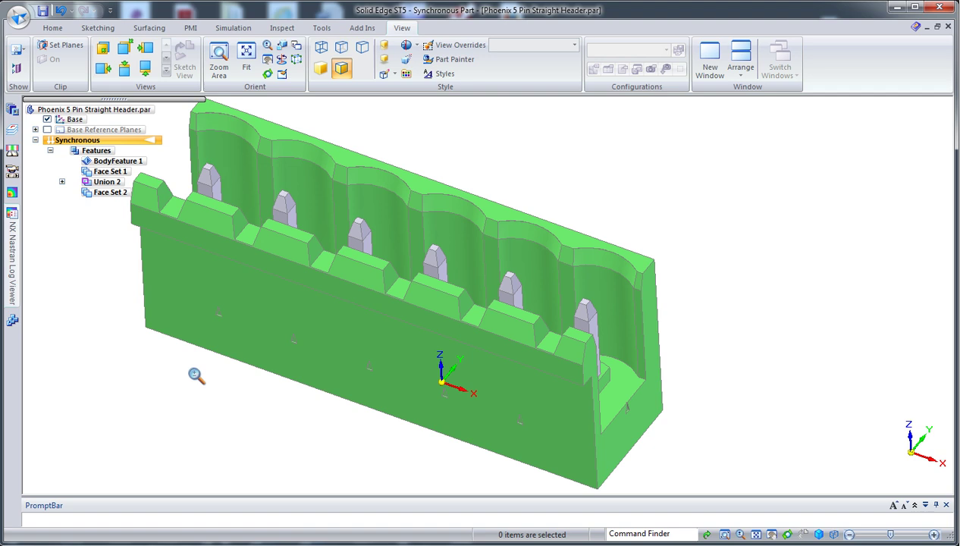
click(133, 163)
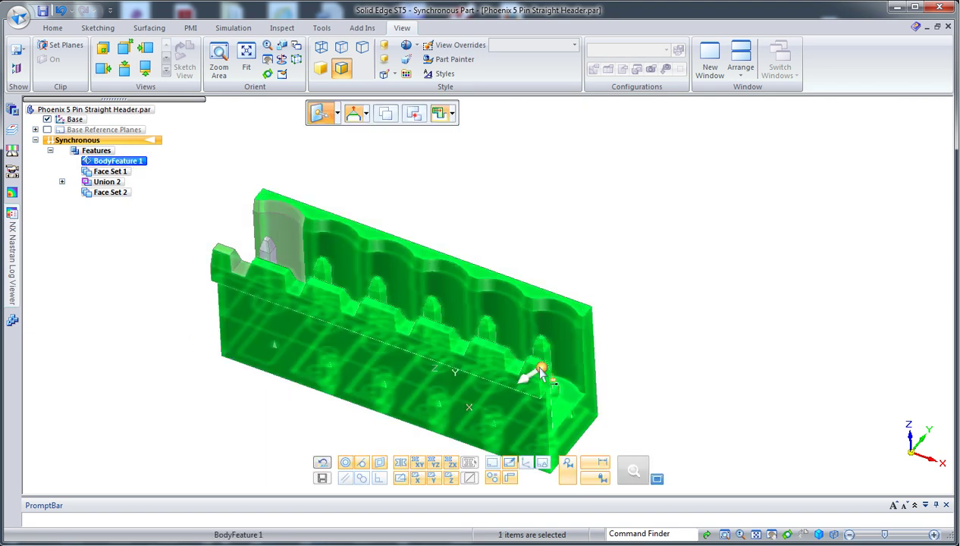
drag(540, 369, 383, 413)
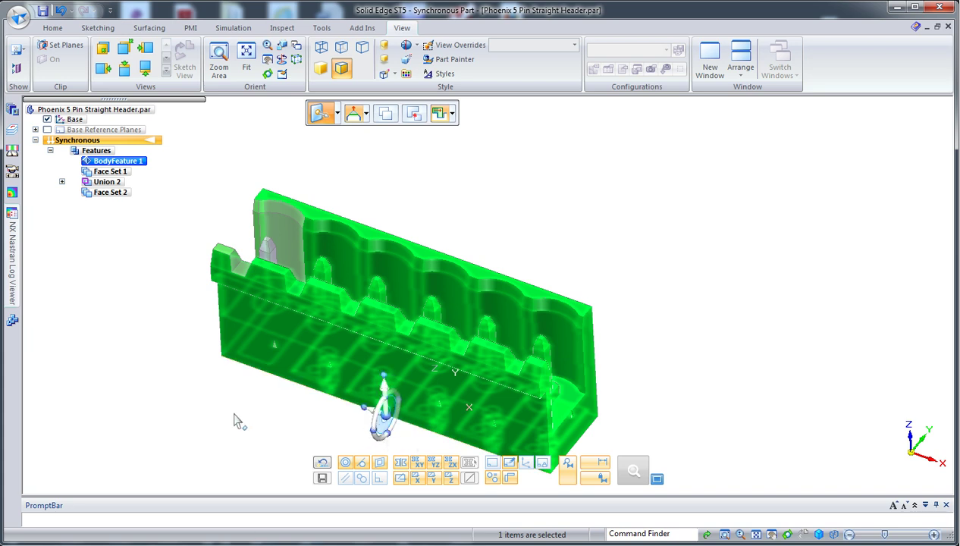
middle_drag(239, 420, 234, 394)
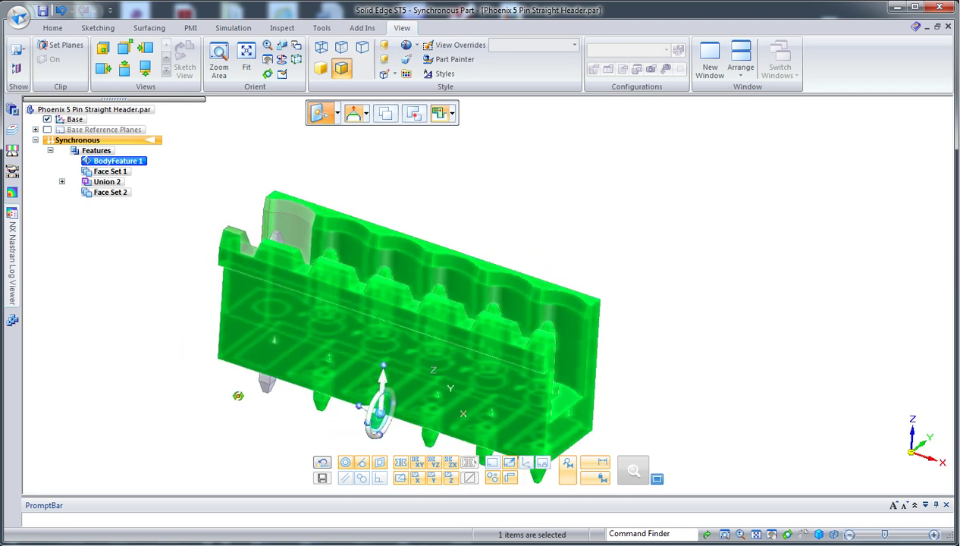
scroll(235, 428, up, 3)
scroll(235, 428, up, 5)
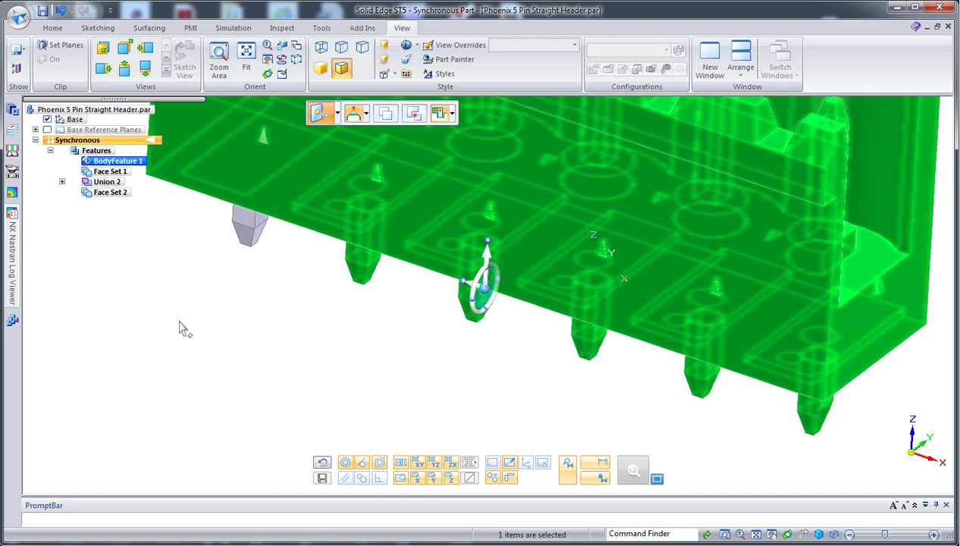
scroll(182, 327, down, 3)
middle_drag(184, 304, 213, 413)
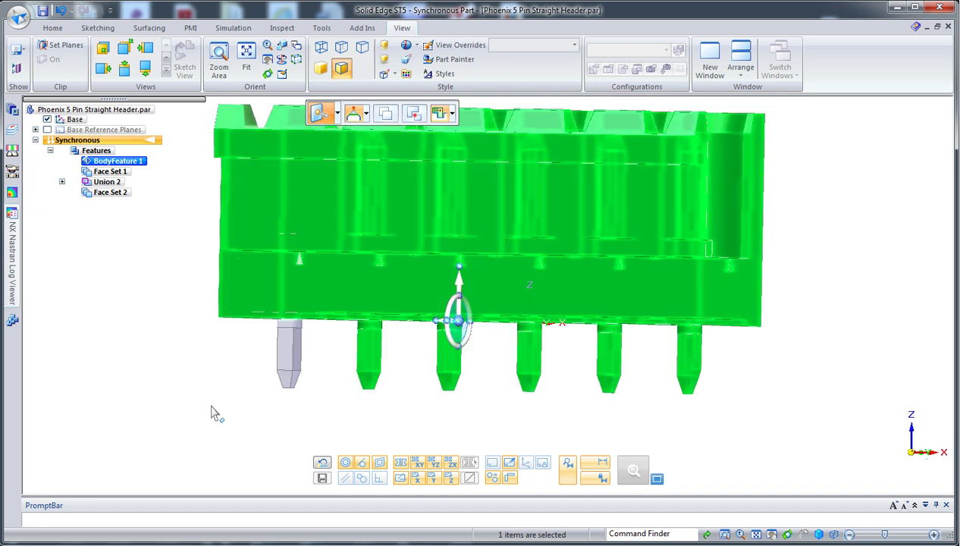
key(Escape)
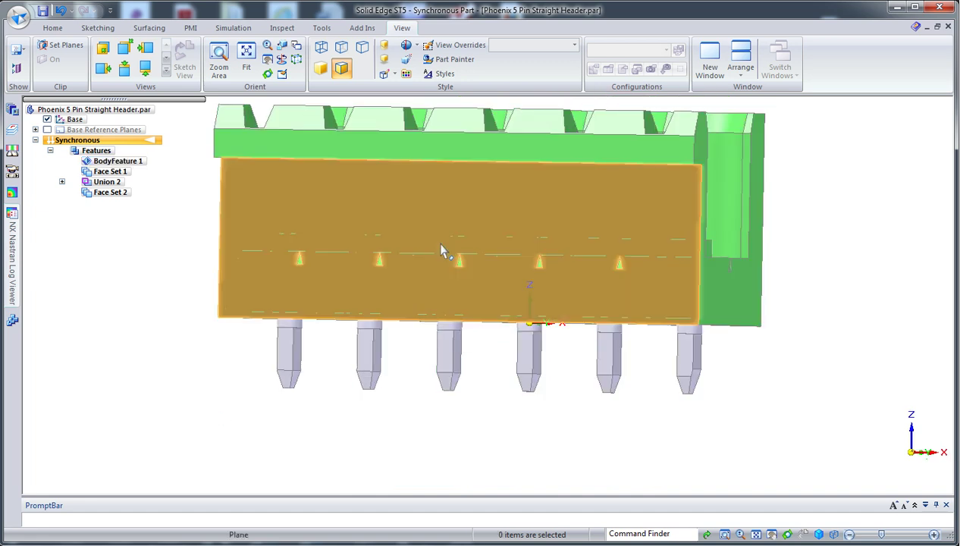
- Select the whole Design Body_1 via QuickPick and anchor its move point on the lower front edge
right_click(443, 250)
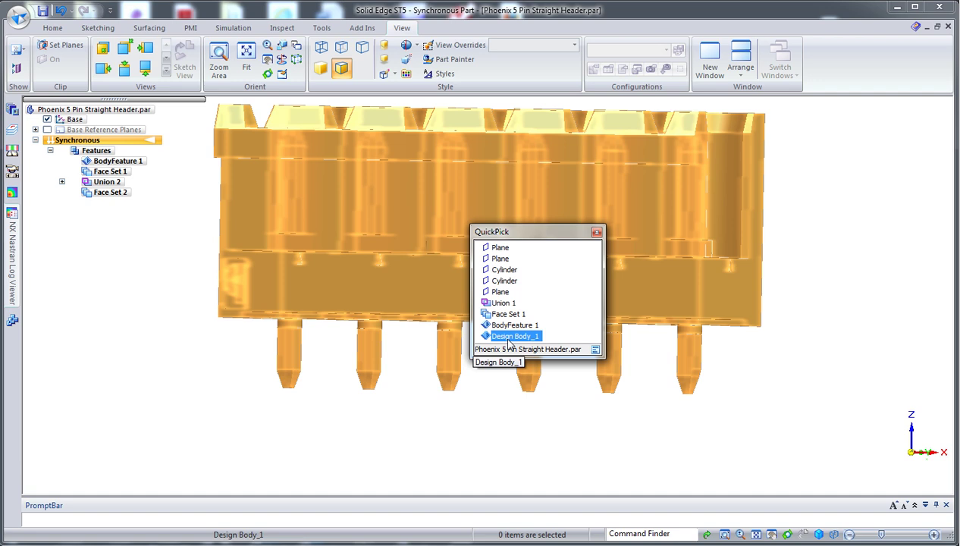
click(510, 336)
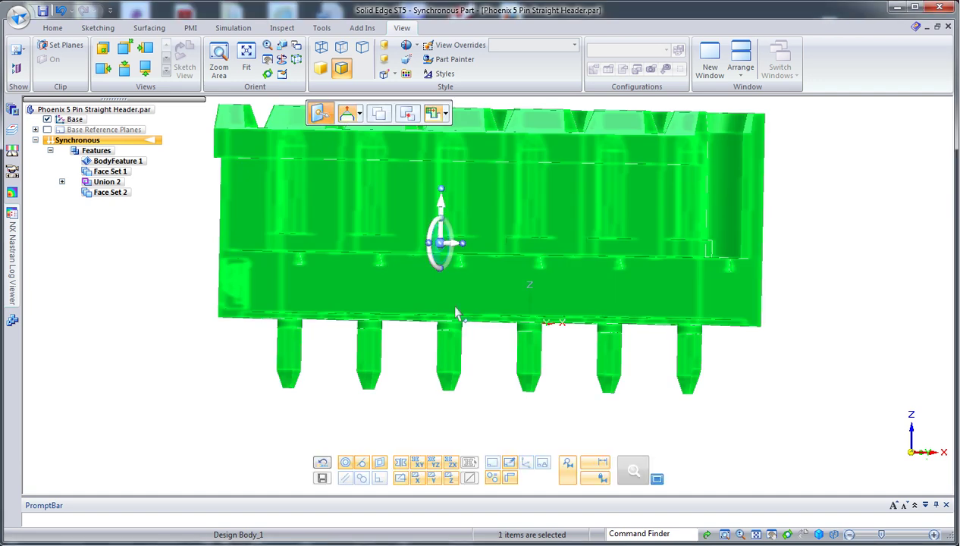
middle_drag(265, 348, 214, 405)
drag(431, 267, 453, 345)
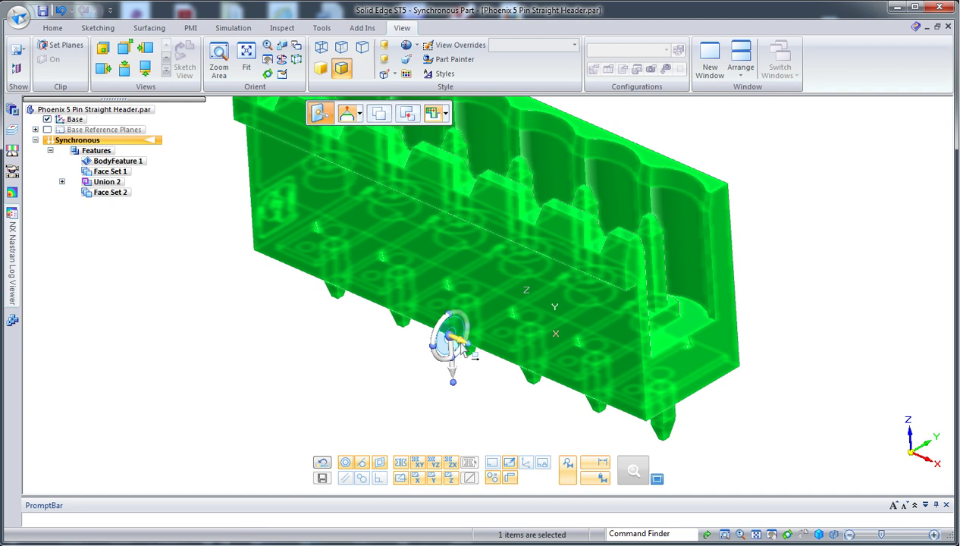
- Move Design Body_1 so its lower-front edge point snaps onto the base origin vertex
click(466, 347)
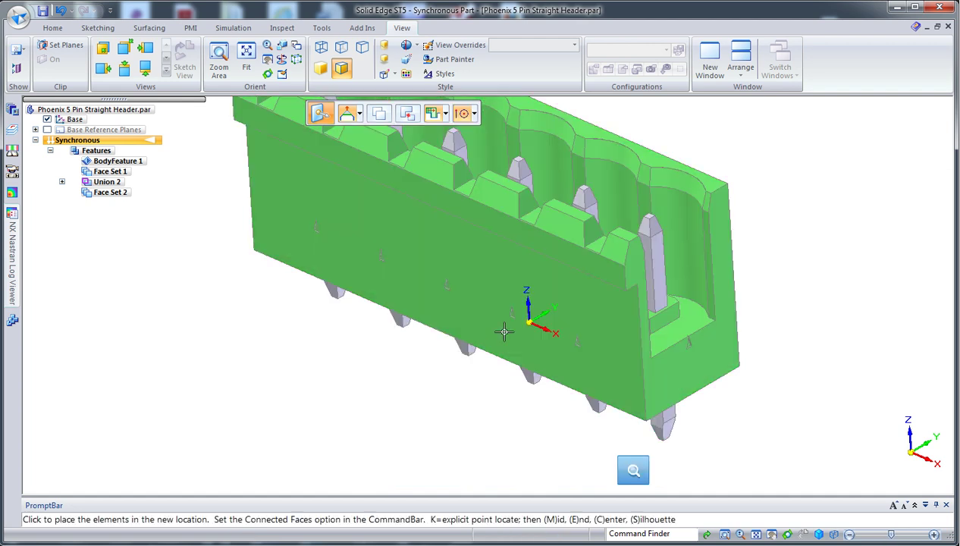
click(530, 325)
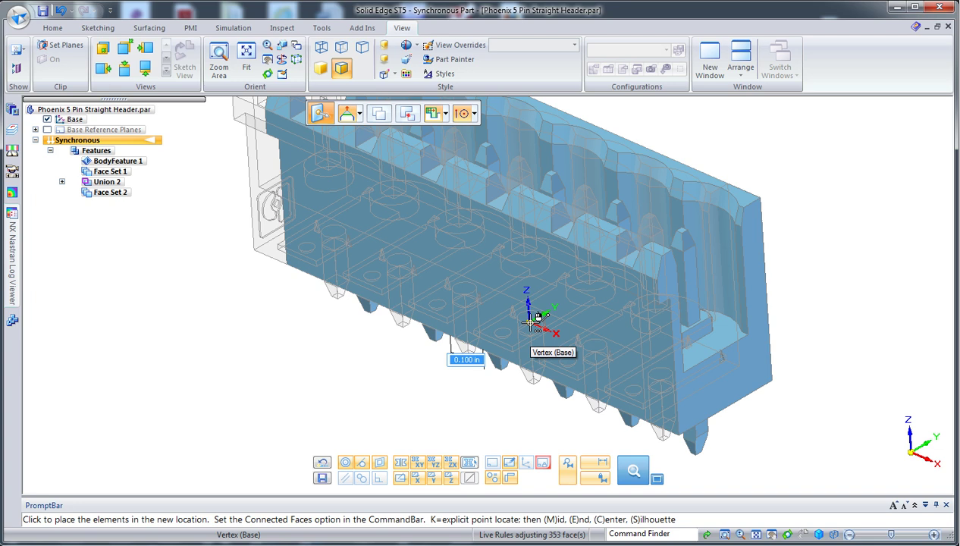
right_click(533, 328)
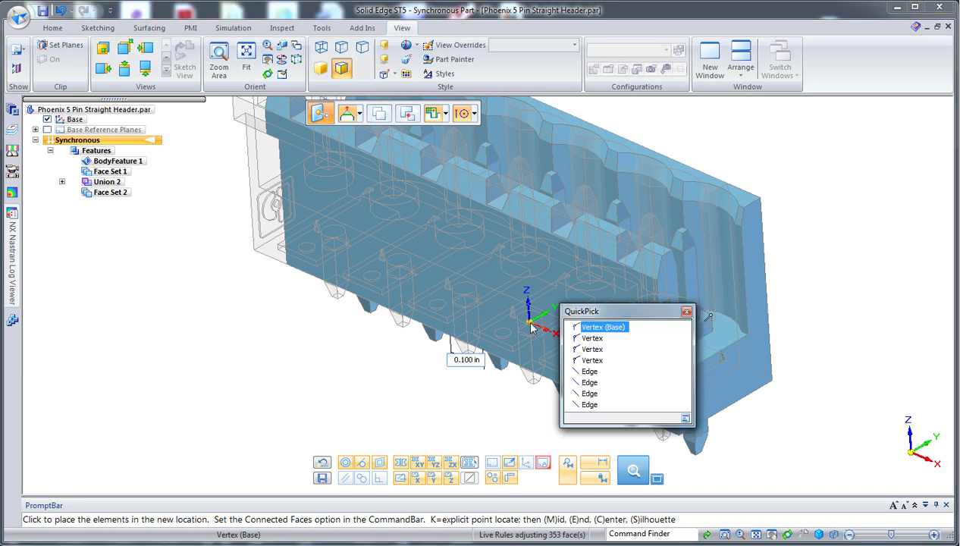
click(603, 326)
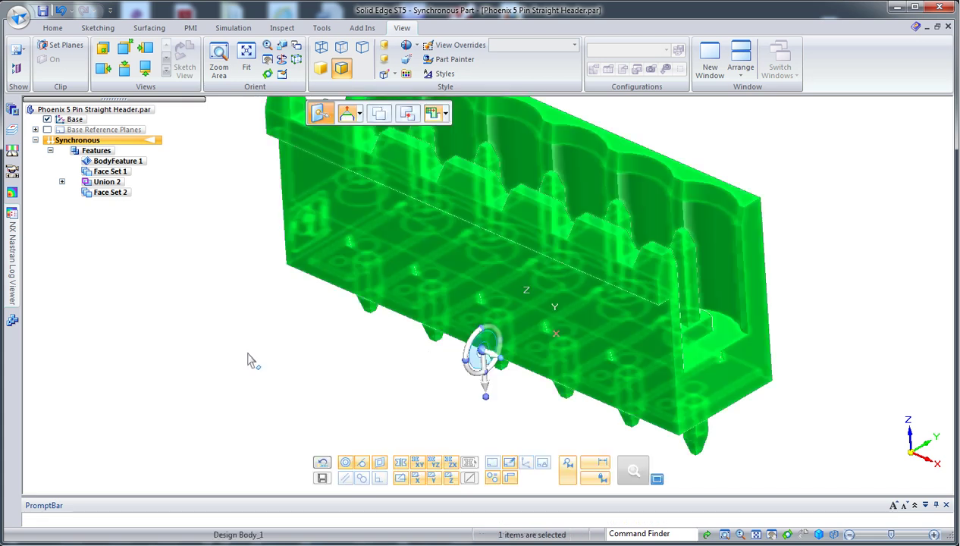
key(ctrl+t)
key(Escape)
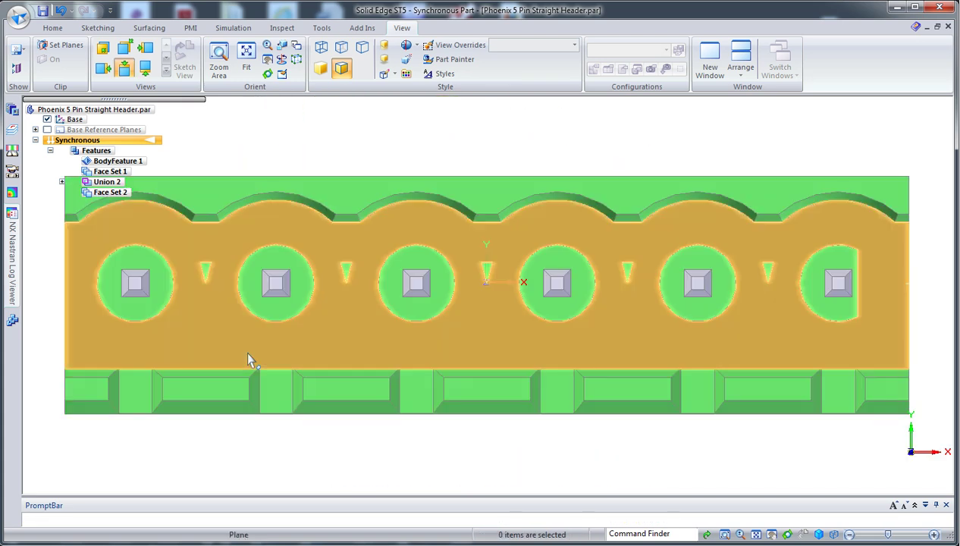
scroll(469, 452, down, 3)
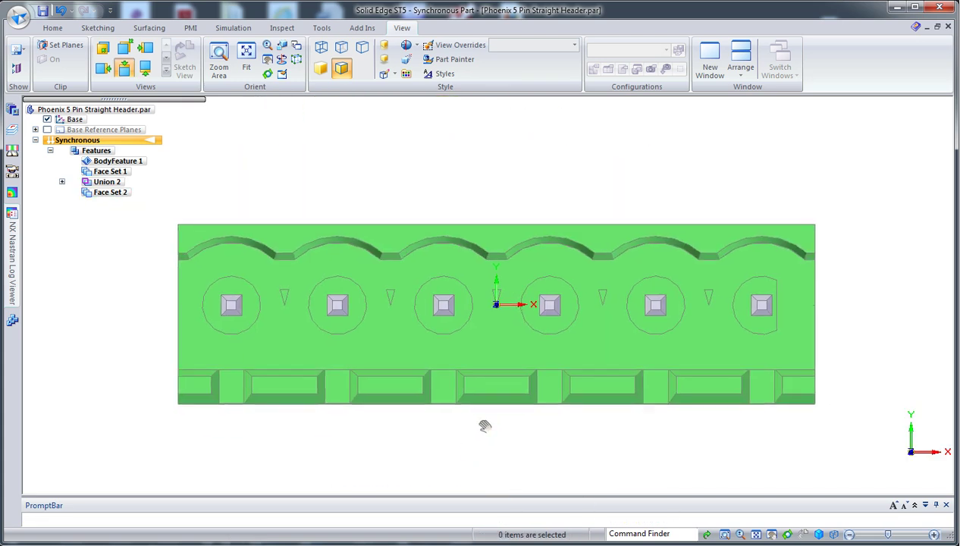
key(ctrl+i)
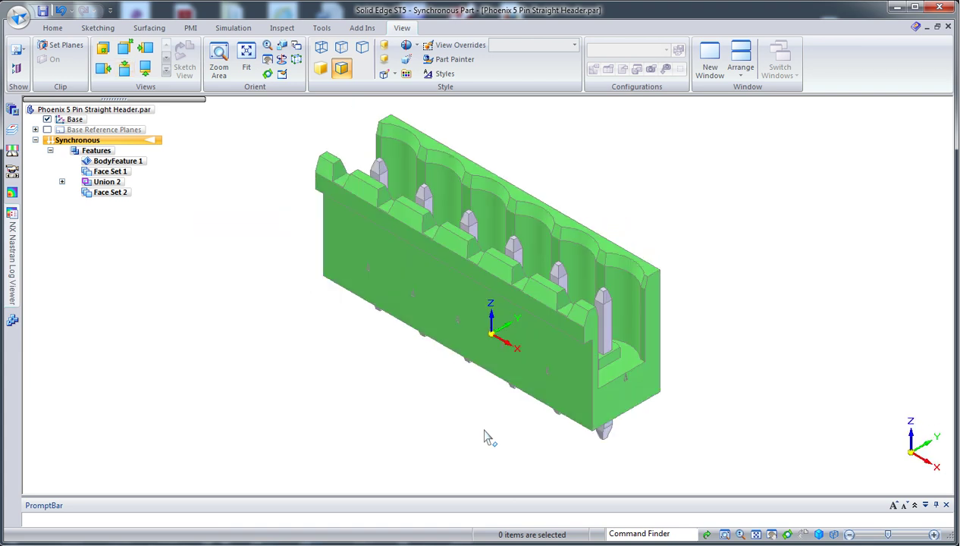